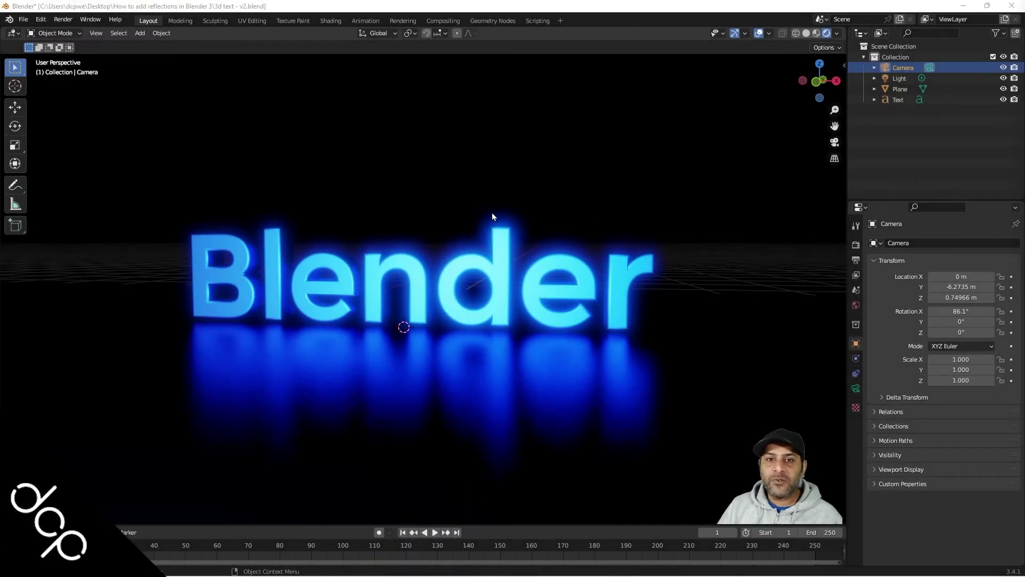
- Orbit the viewport around the blue 'Blender' text, camera and point light
click(491, 213)
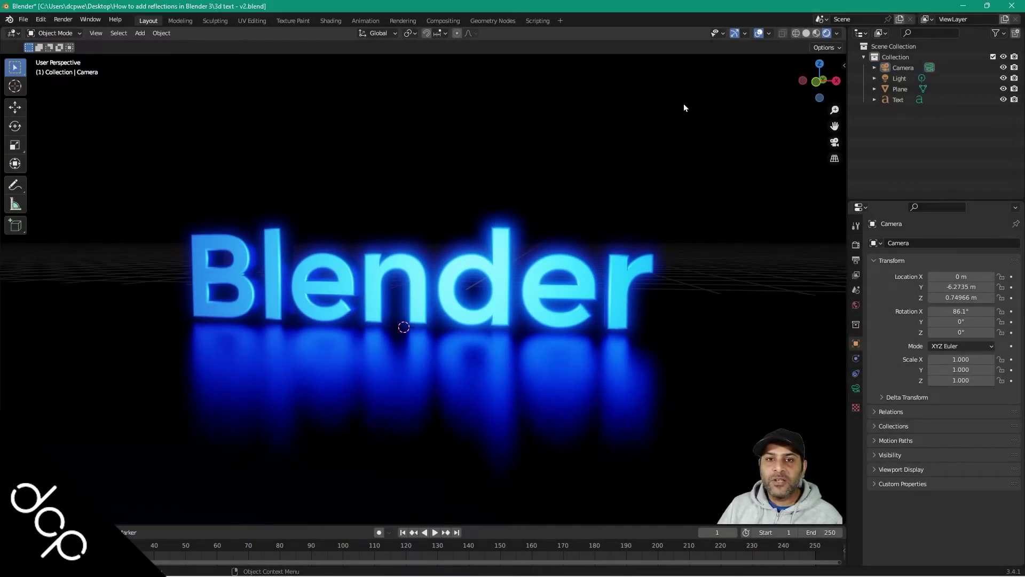
middle_drag(394, 218, 422, 227)
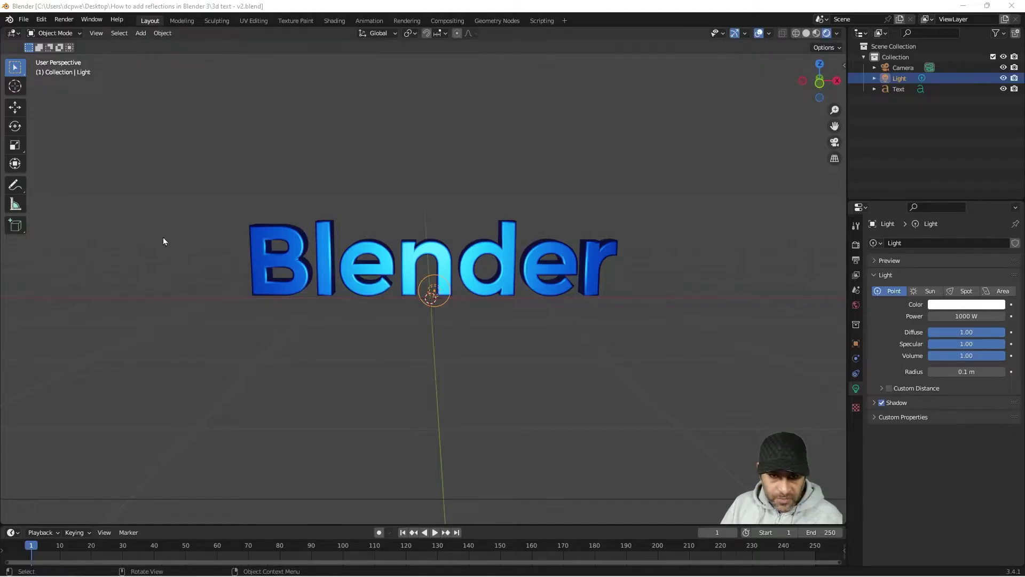
- Zoom and orbit around the extruded 'Blender' text to inspect it from new angles
scroll(283, 308, up, 2)
middle_drag(239, 309, 279, 358)
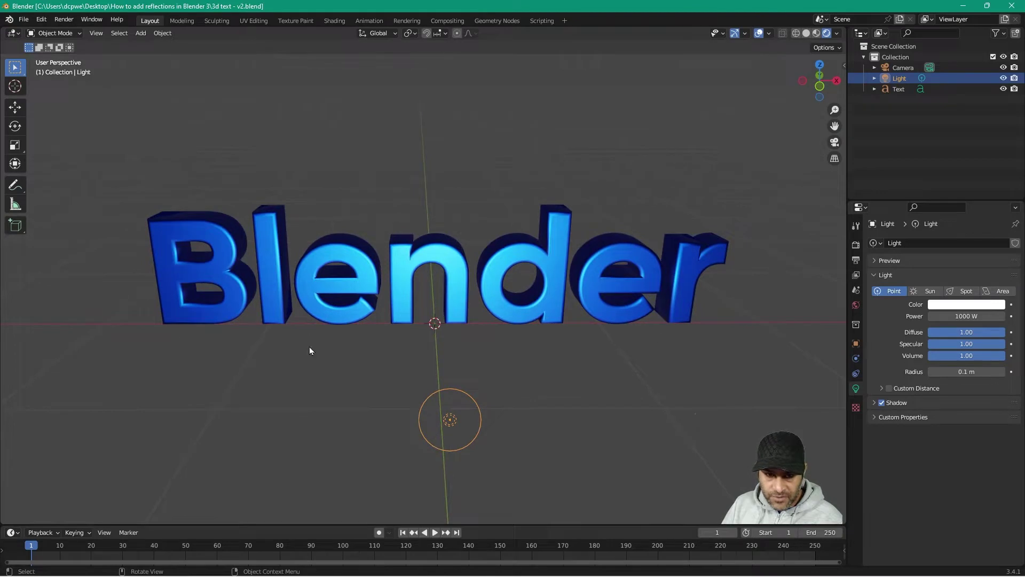
scroll(461, 350, down, 4)
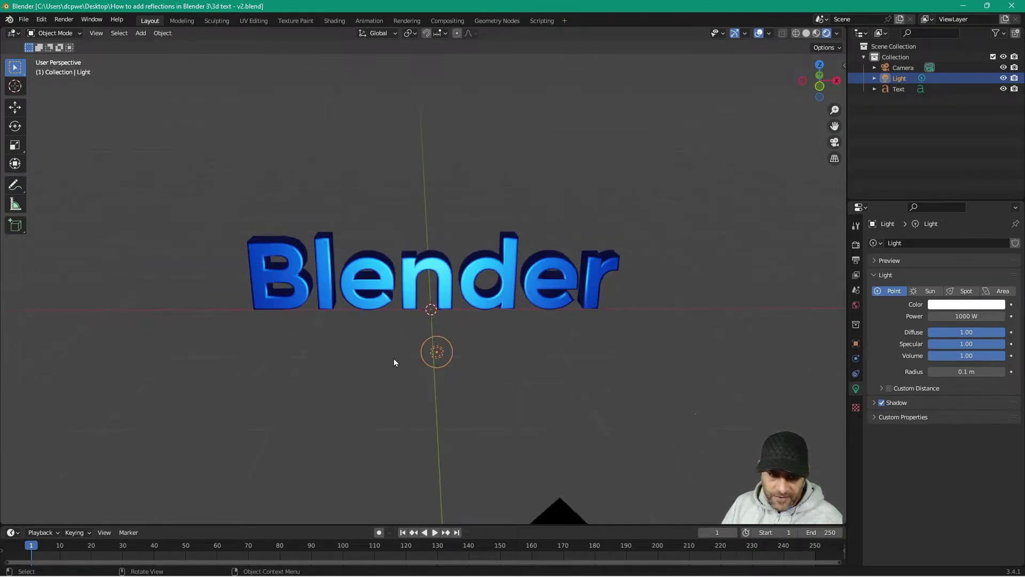
scroll(394, 363, up, 5)
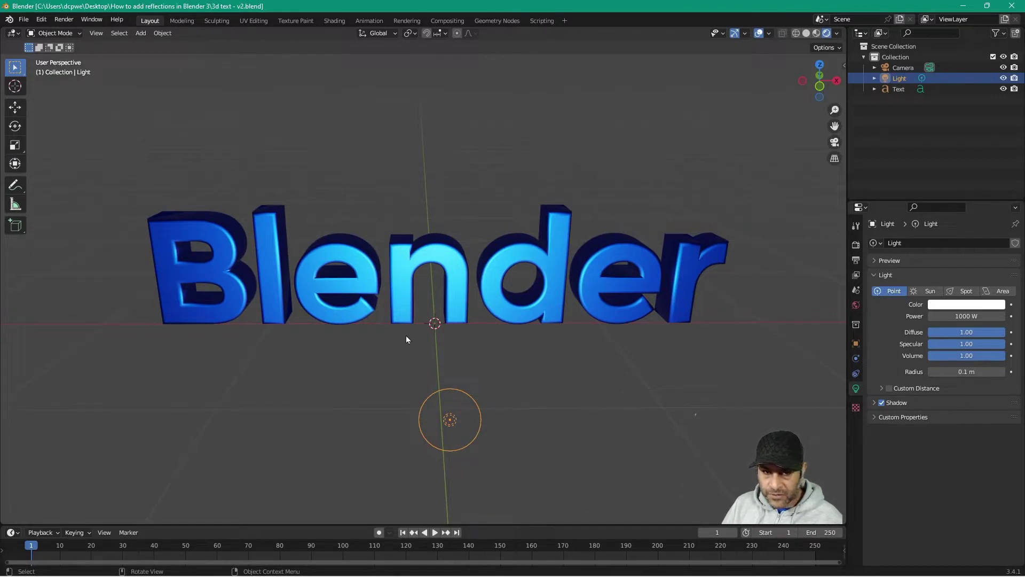
scroll(365, 325, down, 2)
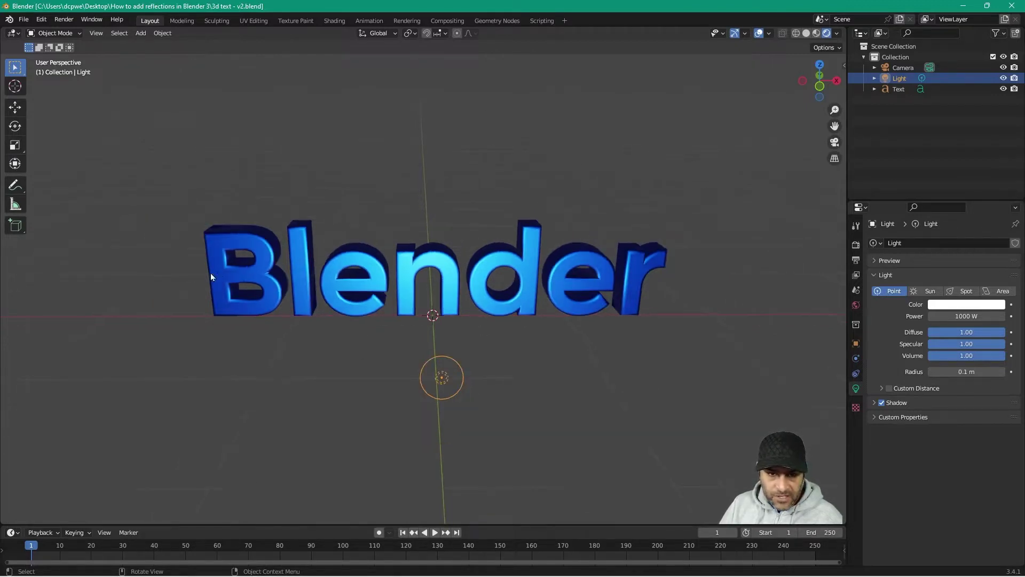
middle_drag(211, 273, 251, 358)
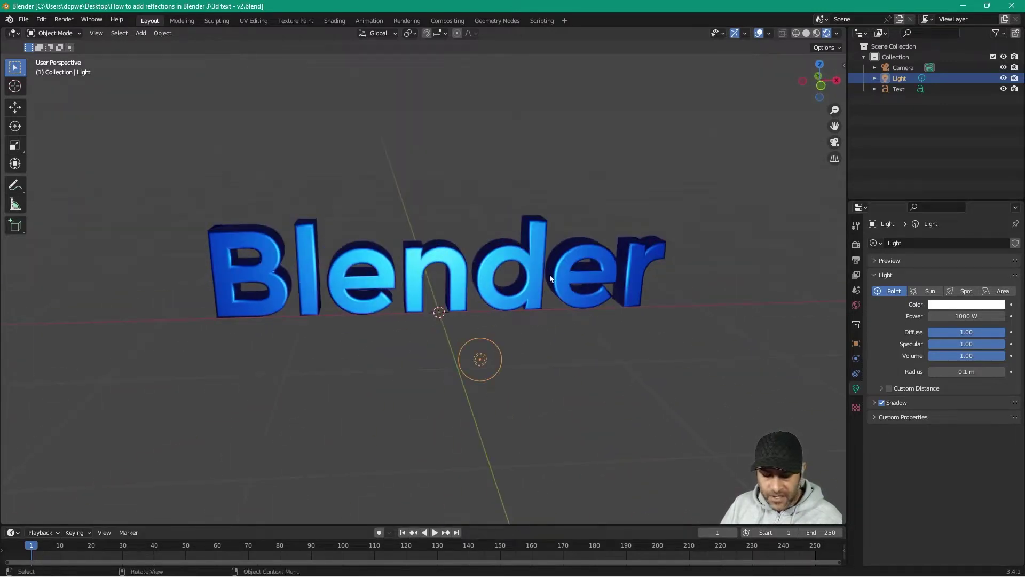
- Enable Screencast Keys in the sidebar, then deselect the light
key(n)
click(748, 62)
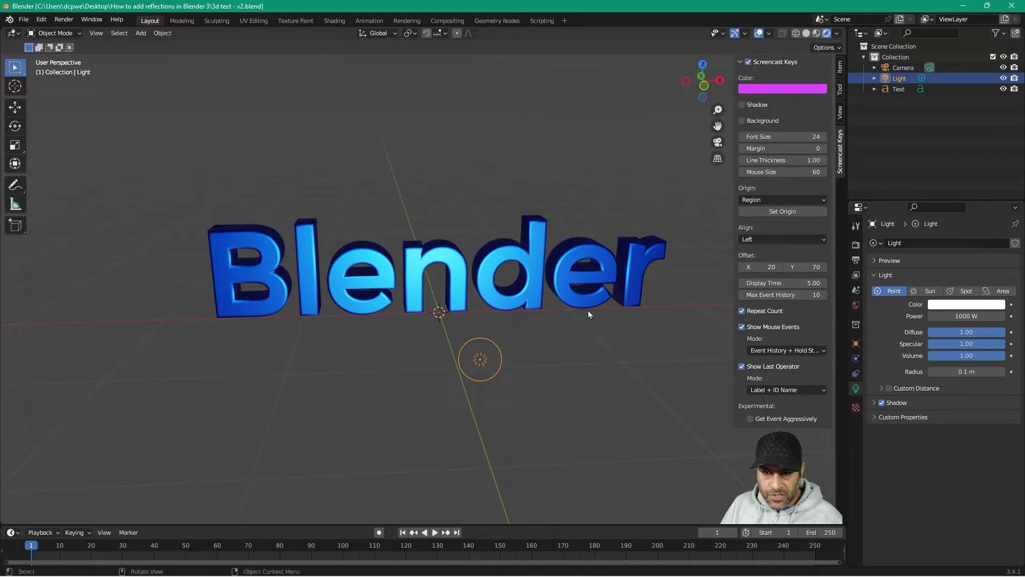
key(n)
click(637, 227)
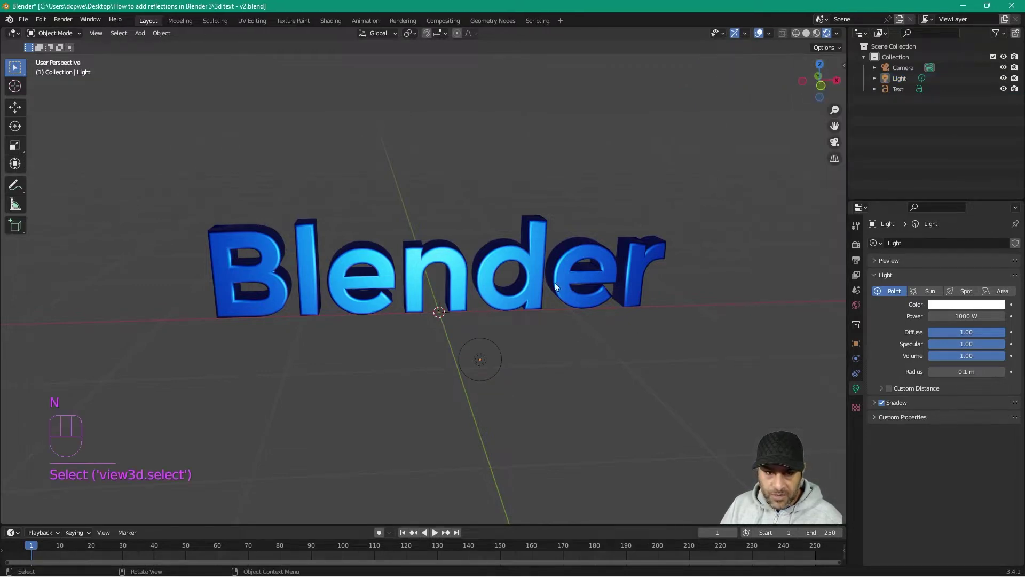
- Add a mesh plane and view the scene through the camera
key(shift+a)
mouse_move(358, 360)
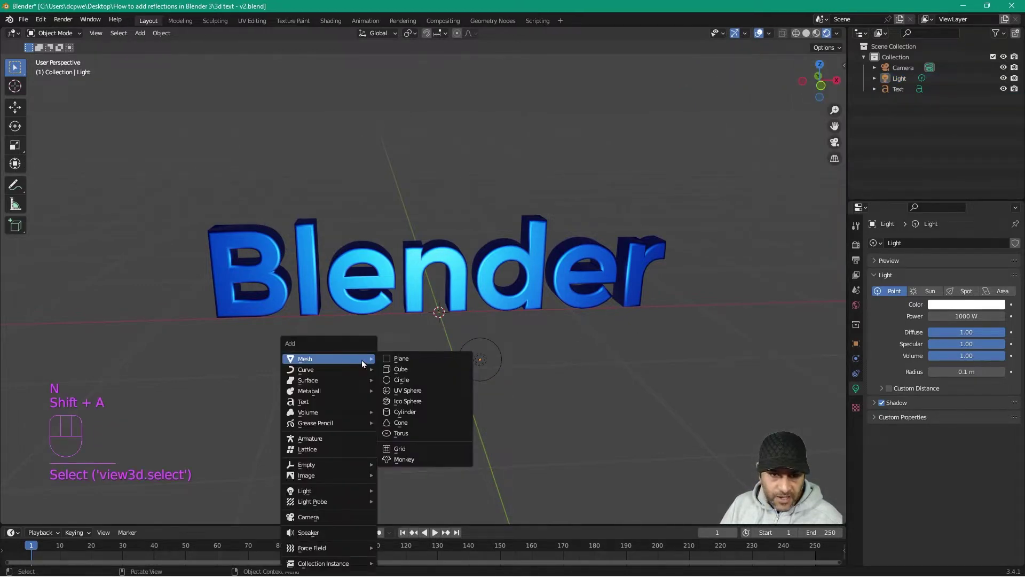
click(407, 363)
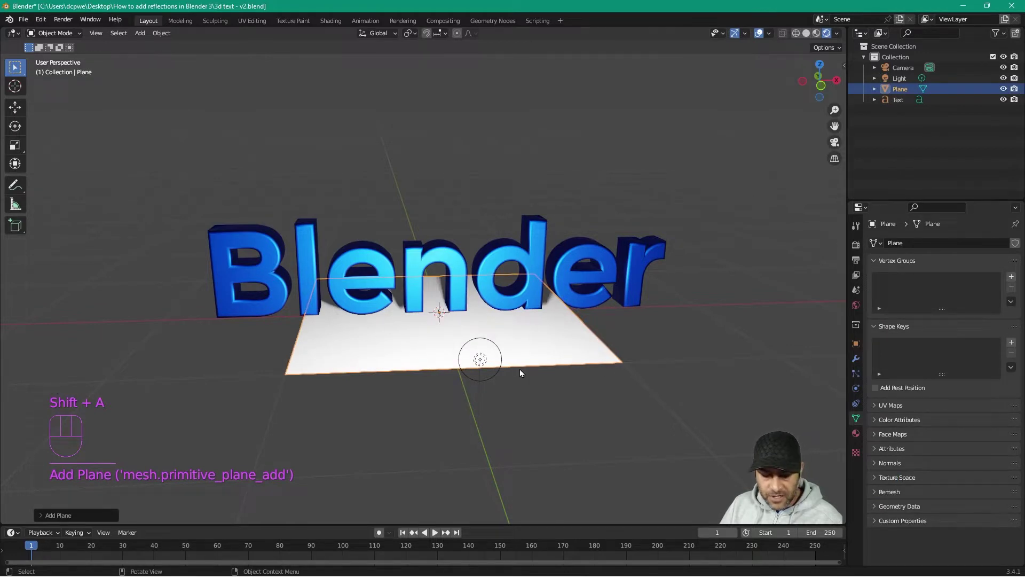
key(KP_0)
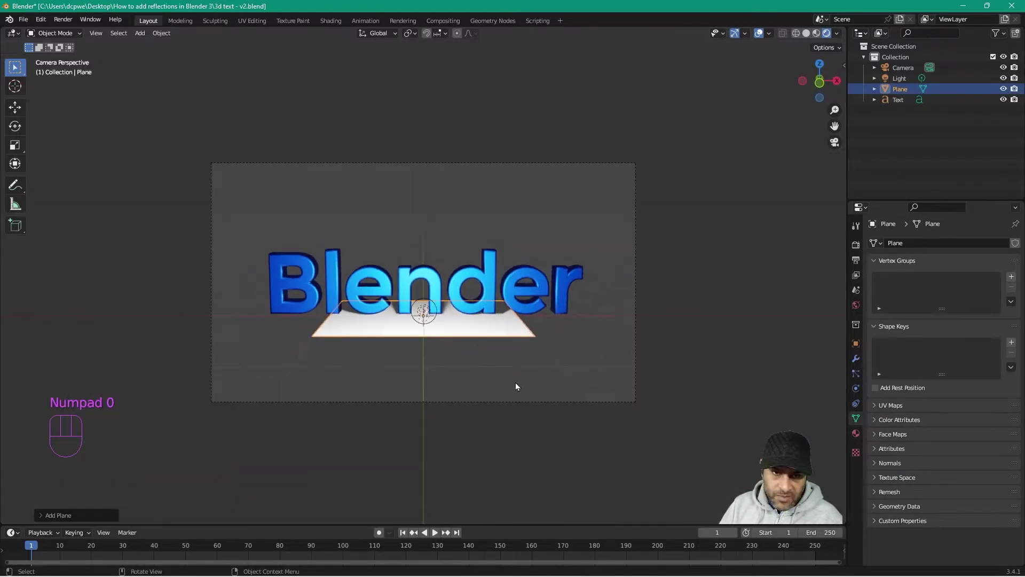
- Scale the plane up about 7.4 times into a large floor under the text
scroll(462, 276, up, 1)
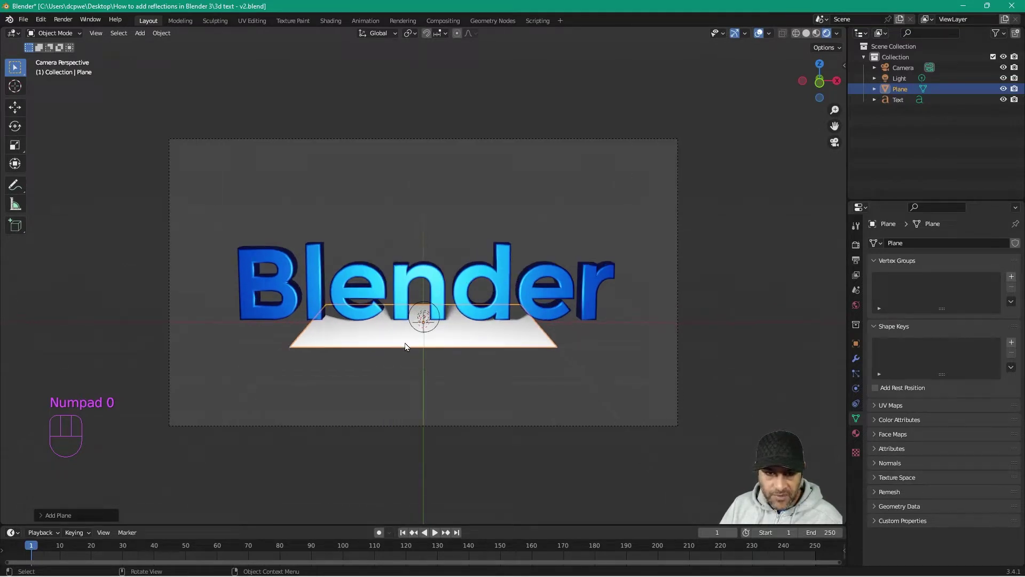
key(s)
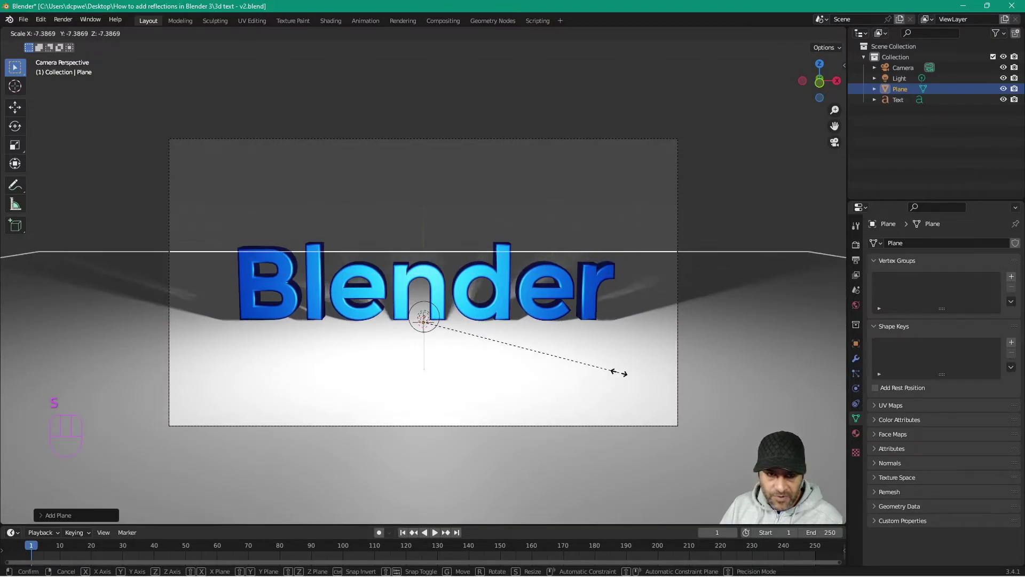
click(602, 378)
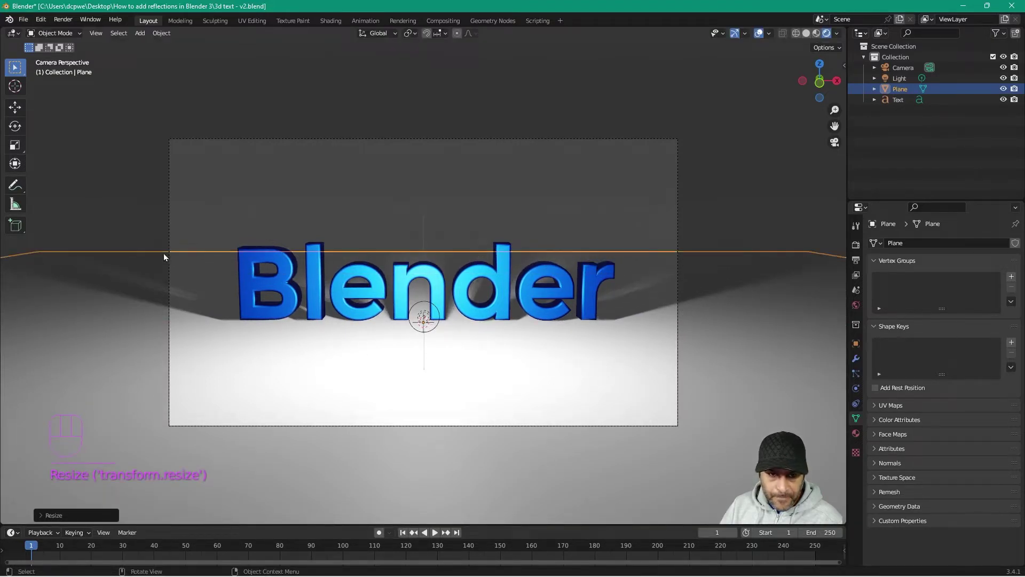
click(741, 329)
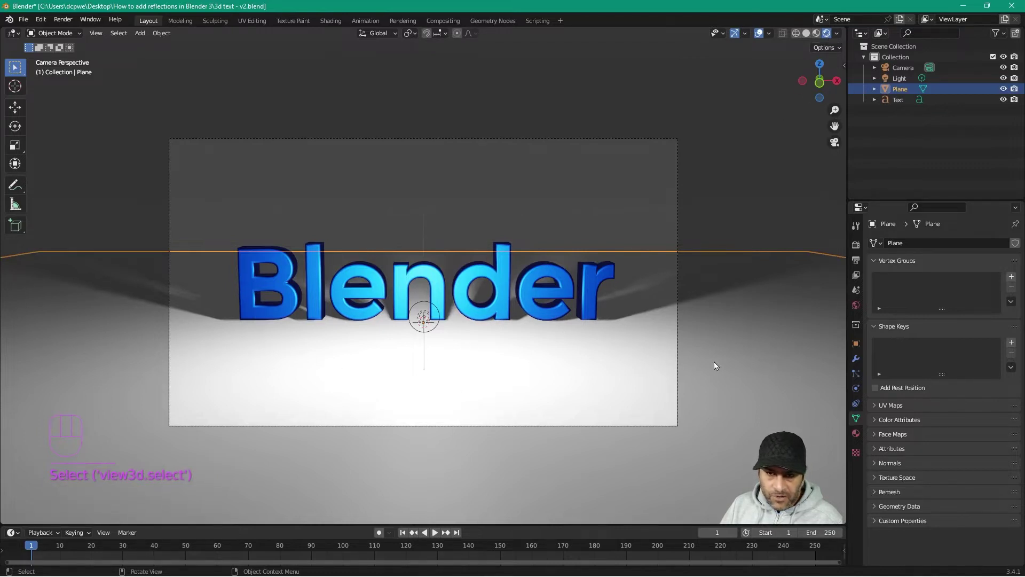
- Create a new material on the plane and name it 'floor'
click(854, 432)
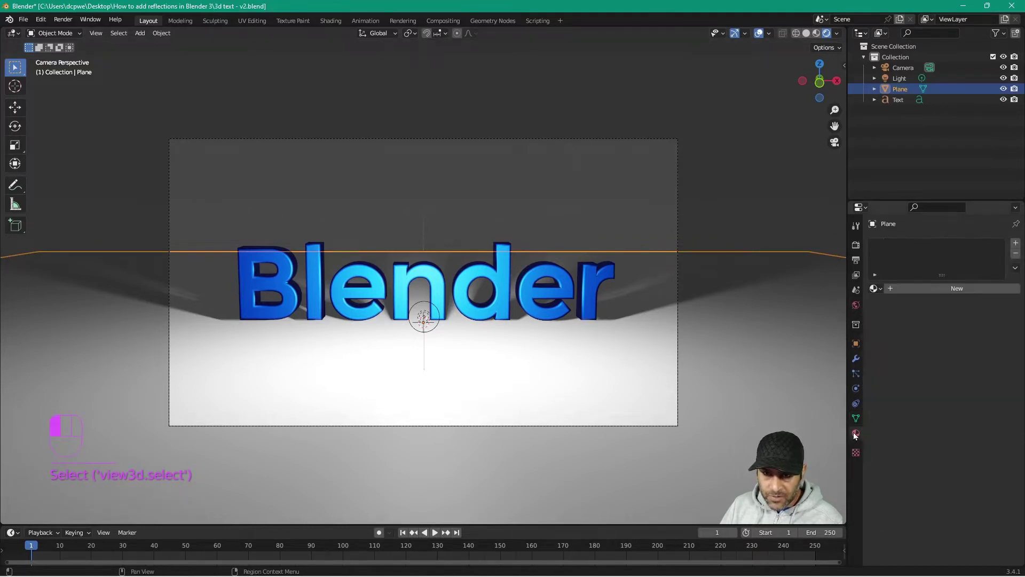
click(912, 287)
click(909, 289)
text(fllor)
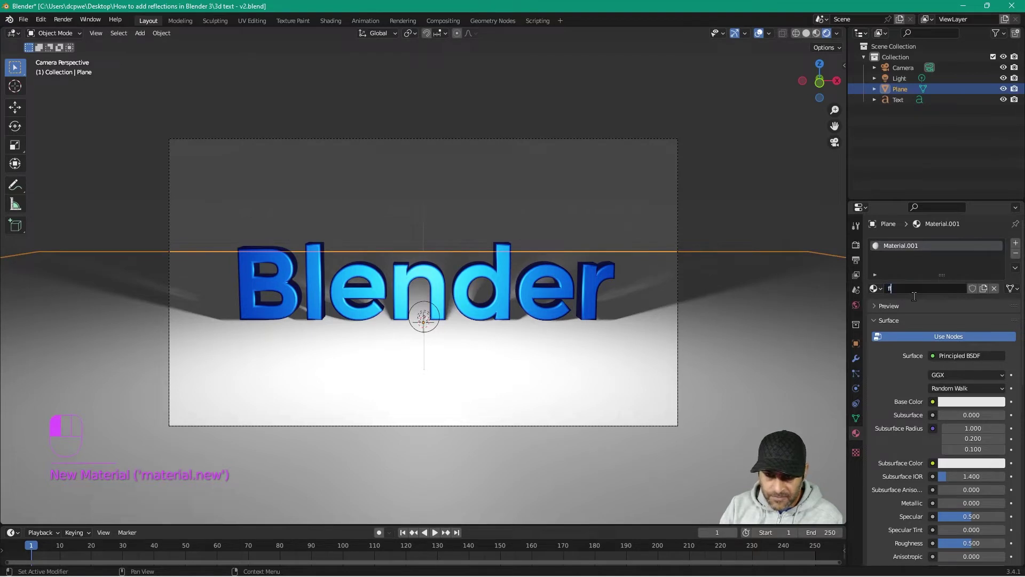
key(BackSpace)
key(BackSpace)
key(BackSpace)
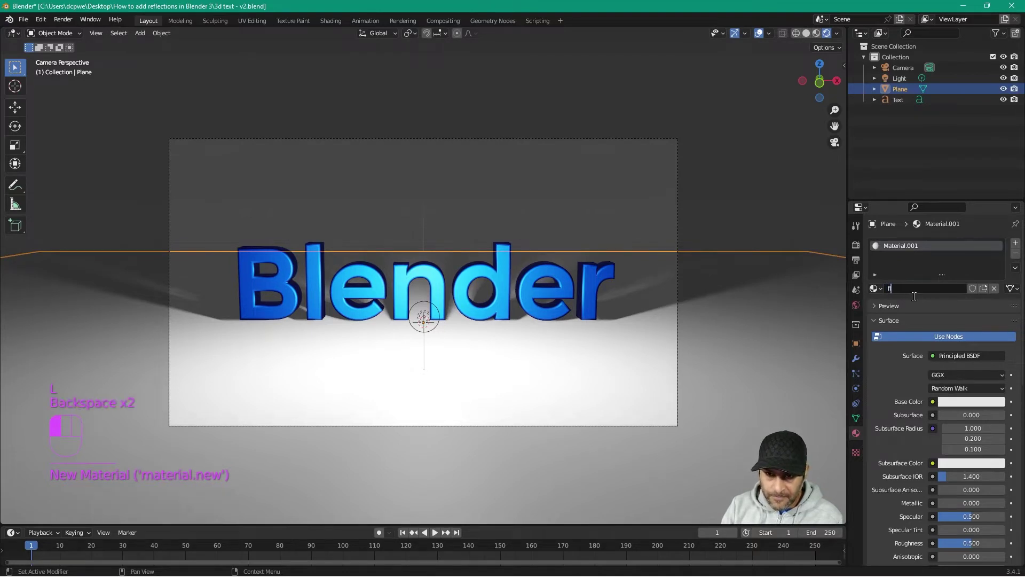
text(oor)
key(Return)
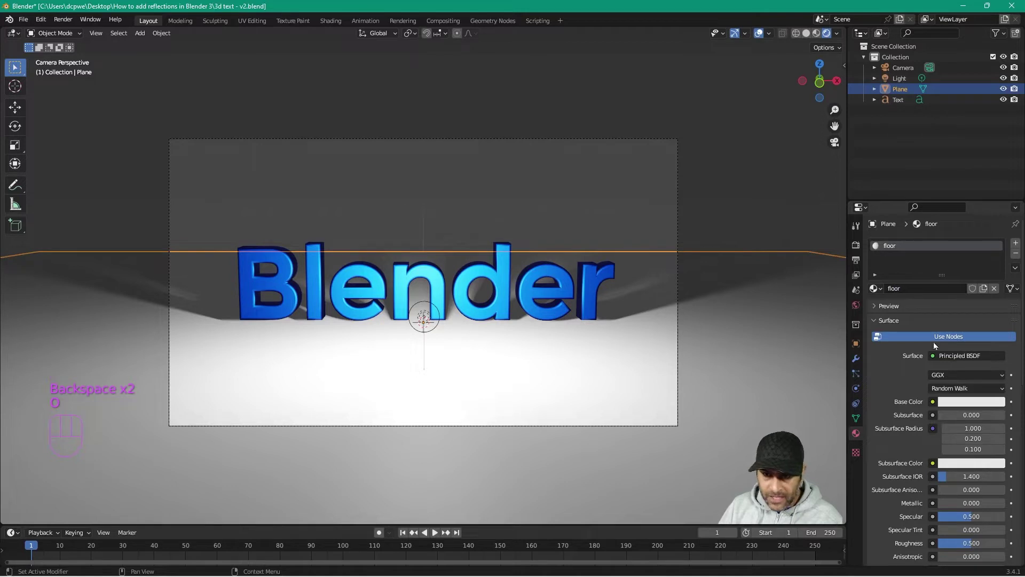
- Give the floor material a pure blue base colour, Metallic 1.000 and Roughness 0.240
click(959, 404)
drag(959, 300, 983, 266)
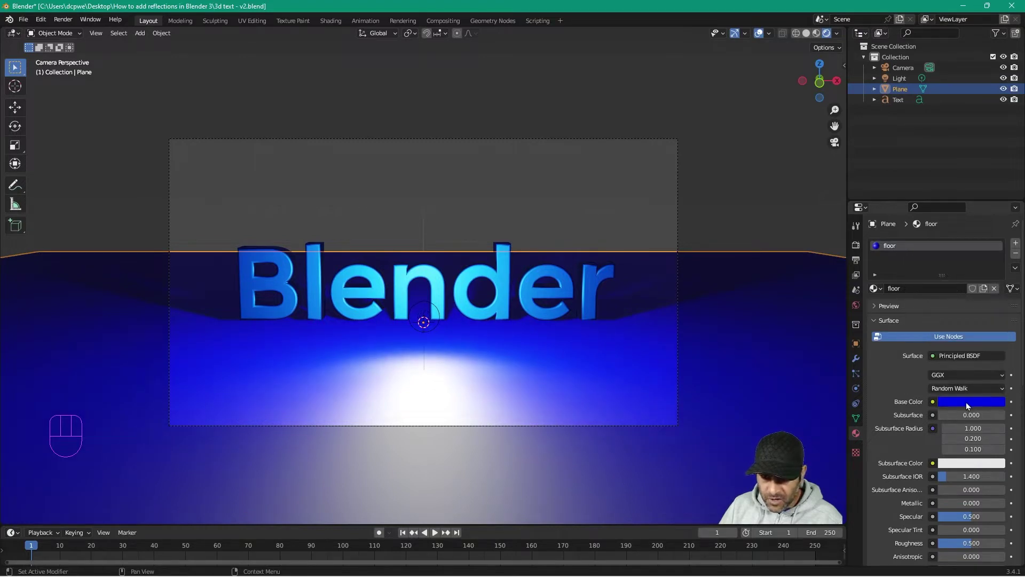
drag(943, 503, 1004, 503)
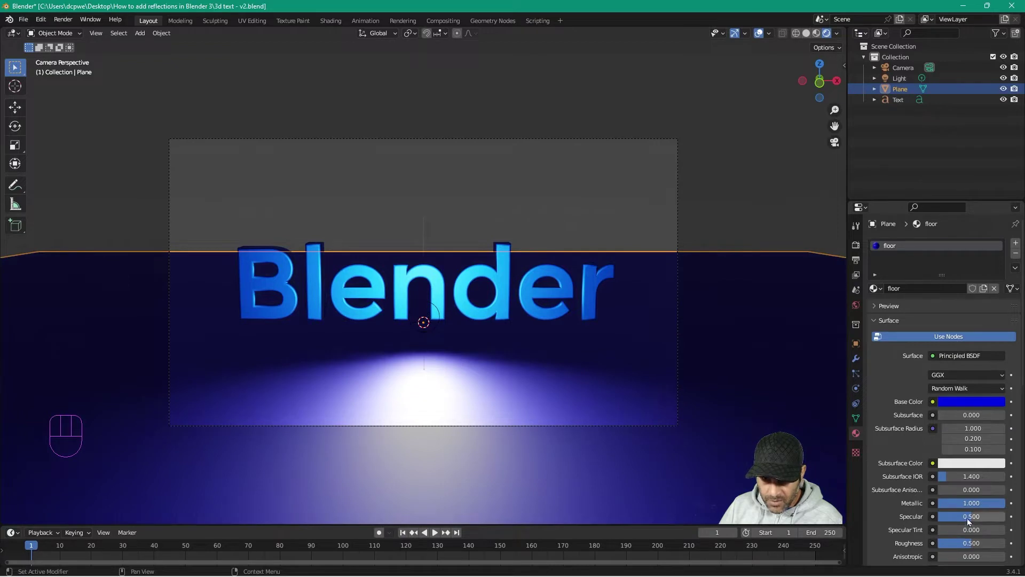
drag(970, 543, 956, 543)
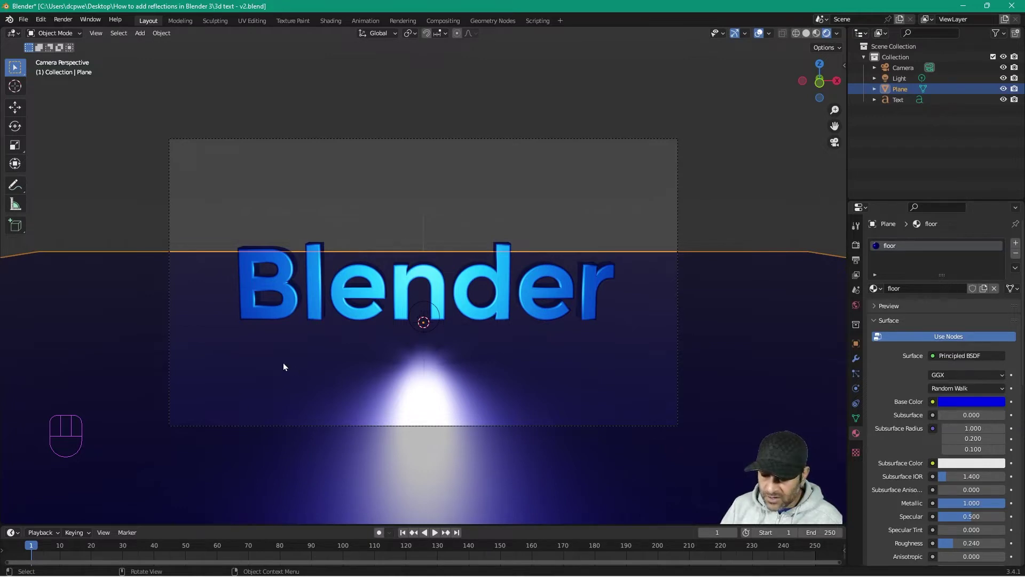
- Move the point light along Y toward the camera, then render the camera view
key(KP_1)
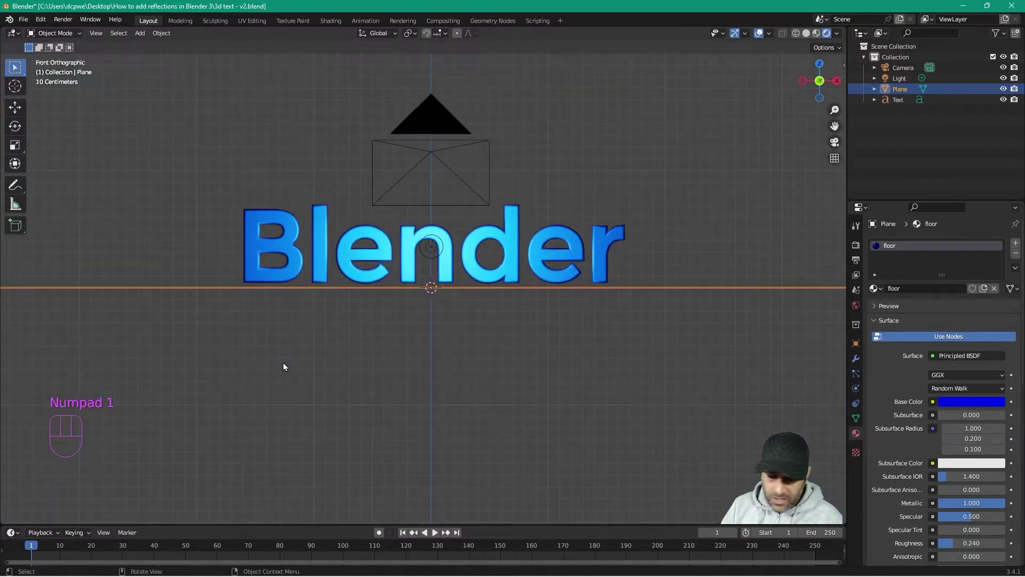
key(KP_3)
scroll(283, 270, down, 5)
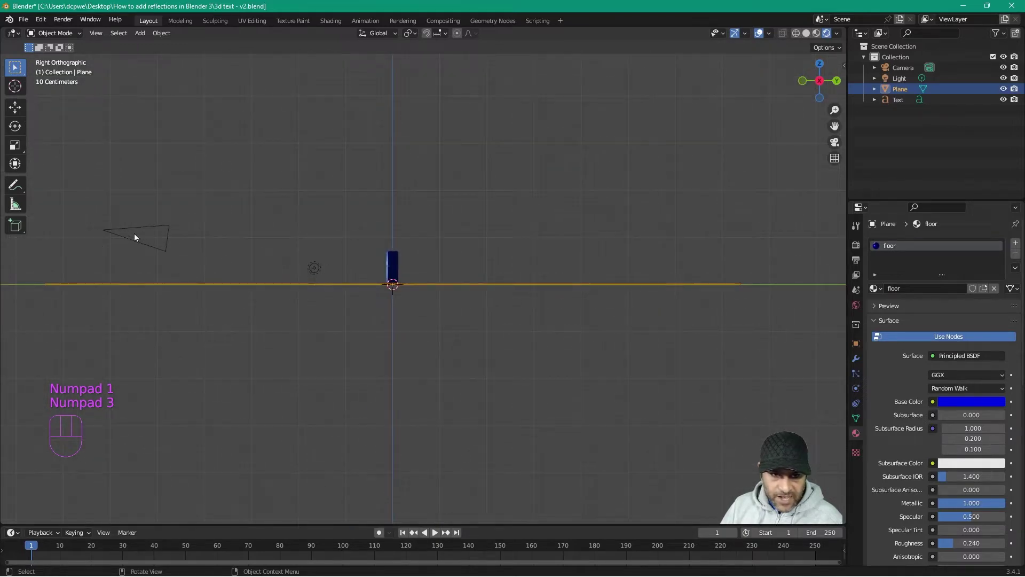
click(314, 270)
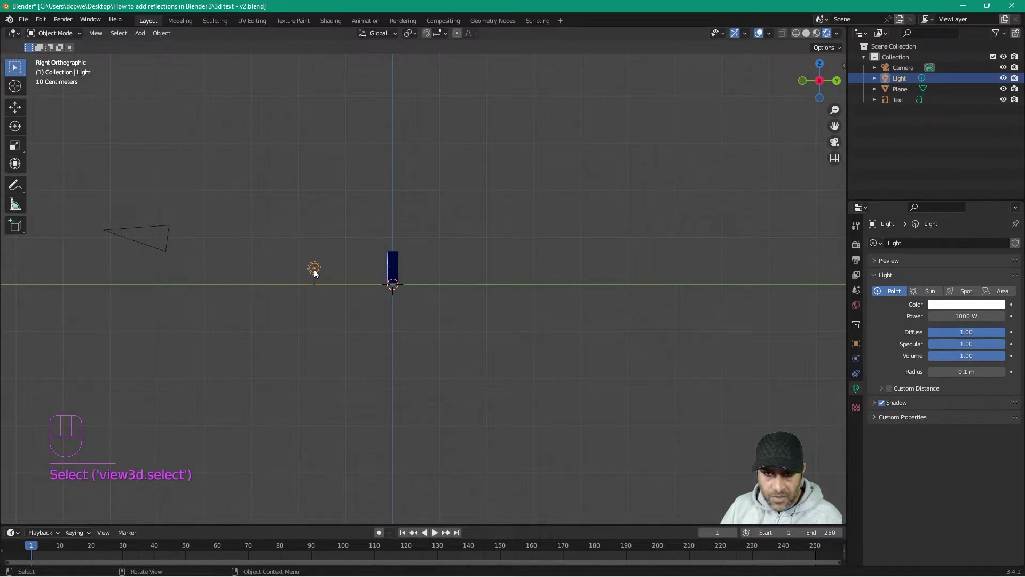
key(g)
key(y)
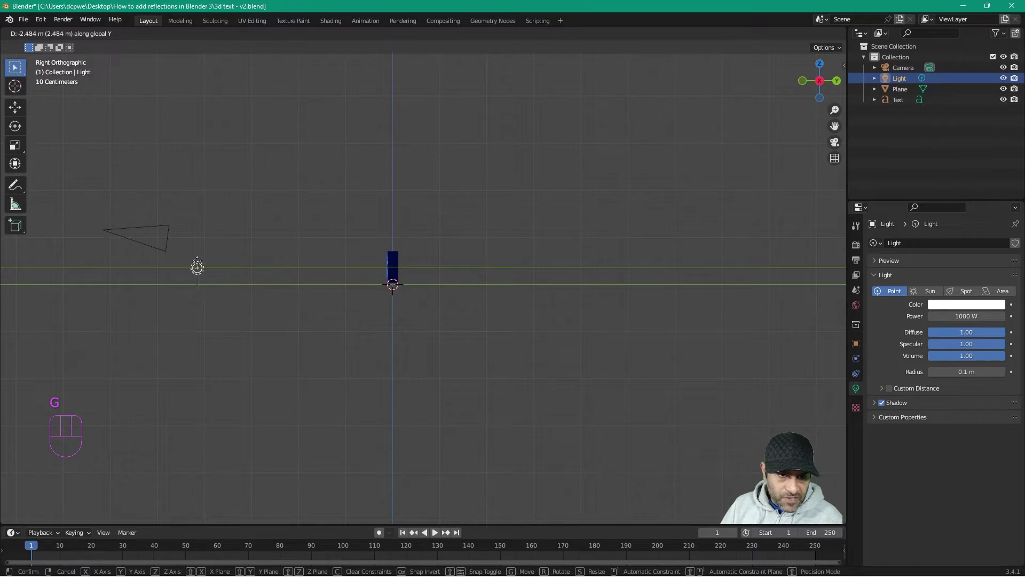
click(202, 267)
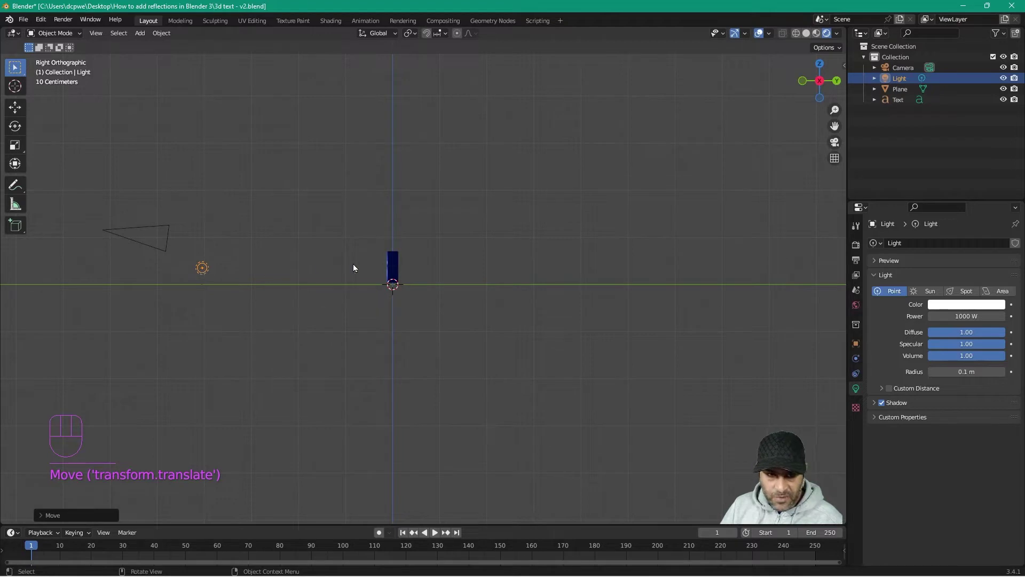
key(KP_0)
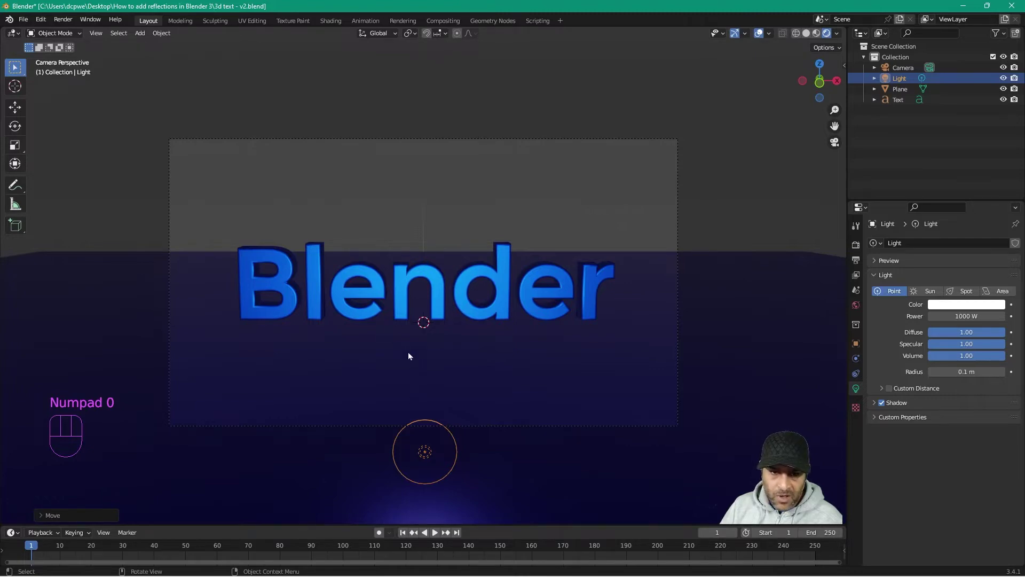
key(F12)
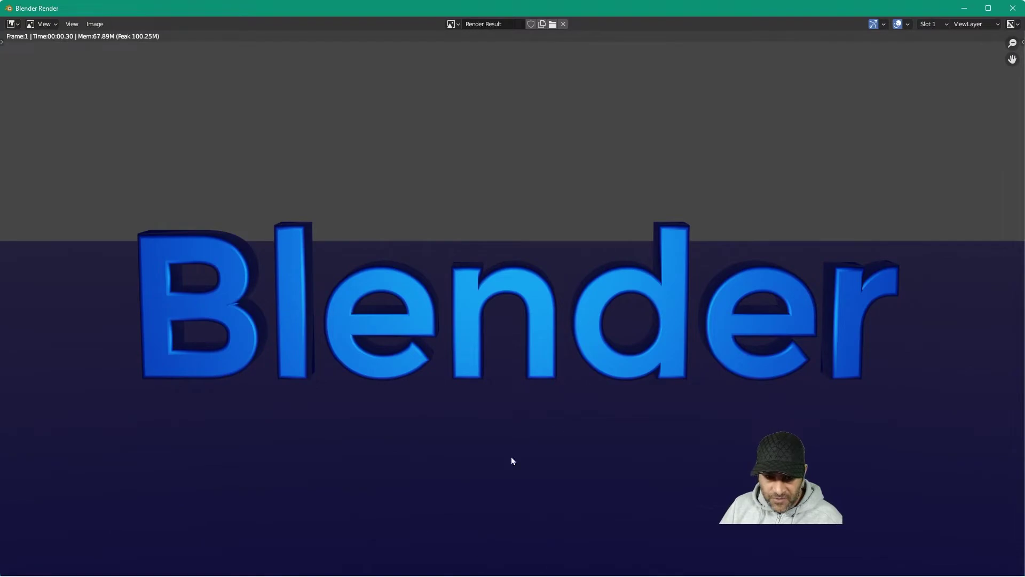
click(1012, 8)
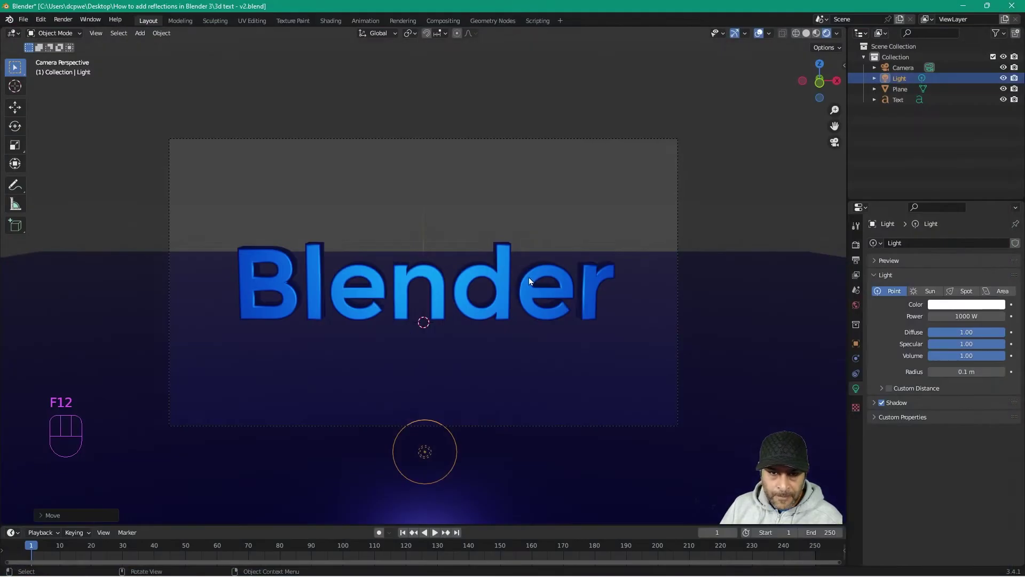
click(782, 337)
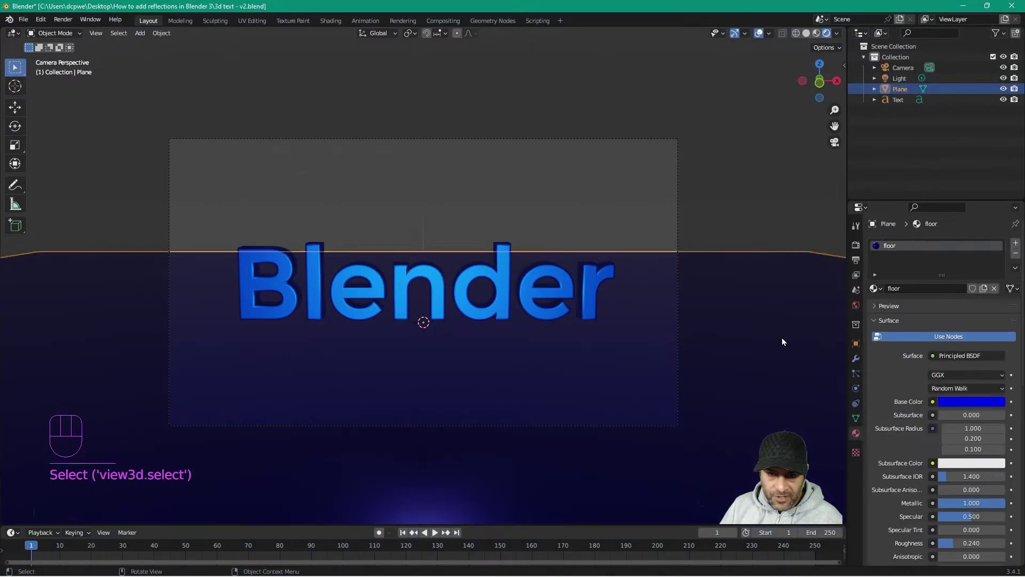
click(857, 245)
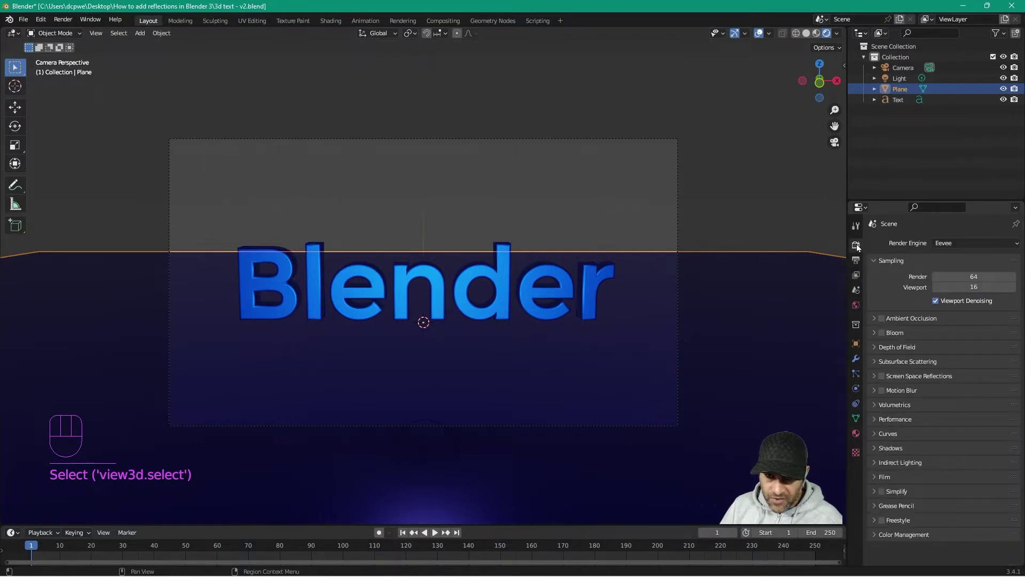
- Enable Ambient Occlusion with 0.24 m distance and 0.20 factor, and turn on Bloom
click(882, 319)
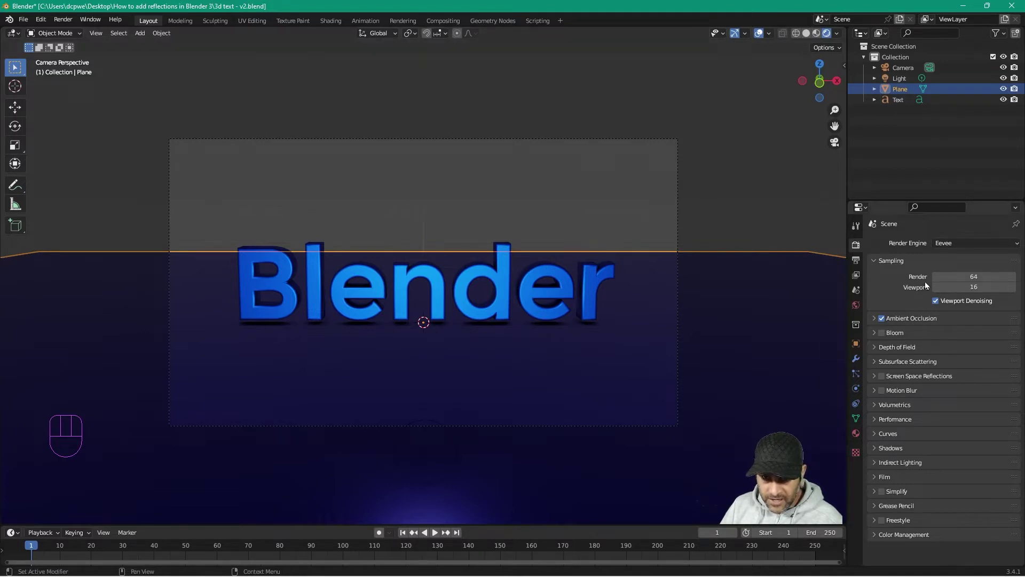
click(875, 318)
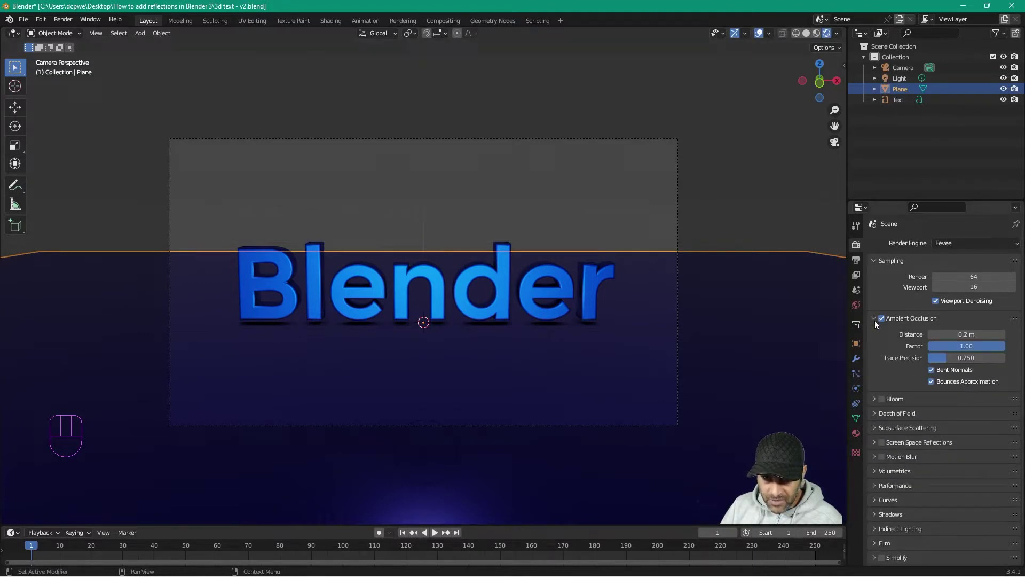
mouse_move(961, 334)
mouse_down()
mouse_move(999, 334)
mouse_move(961, 334)
mouse_move(952, 358)
mouse_move(943, 348)
mouse_move(877, 348)
mouse_move(896, 348)
mouse_up()
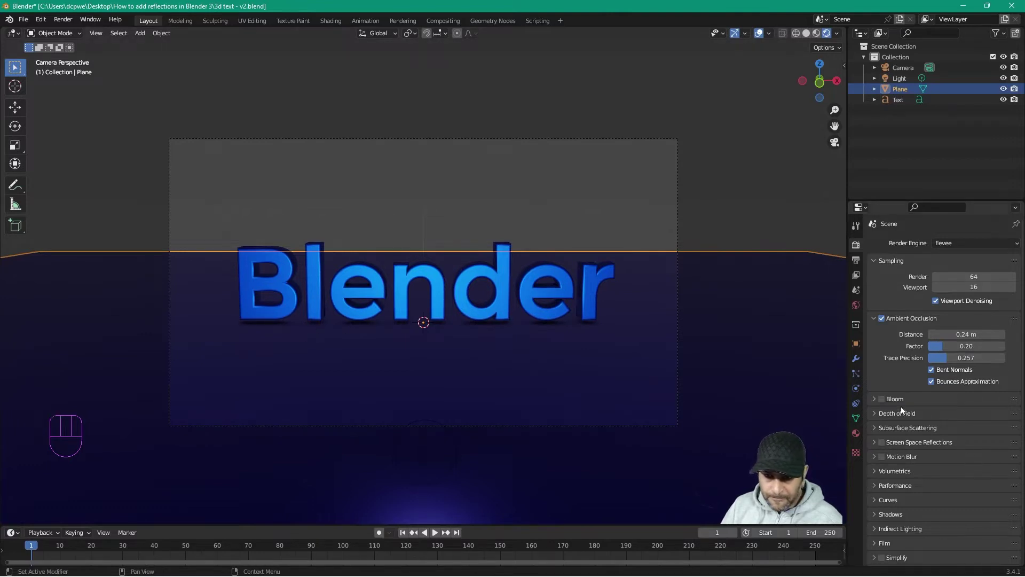
click(881, 400)
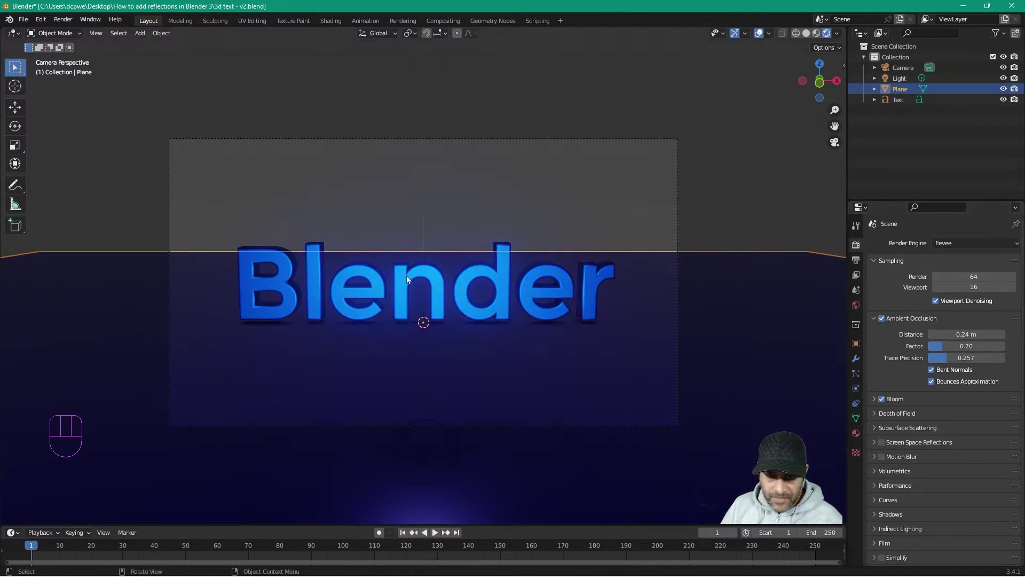
- Set Bloom threshold 1.072, radius 5.480 and intensity 0.045
click(897, 398)
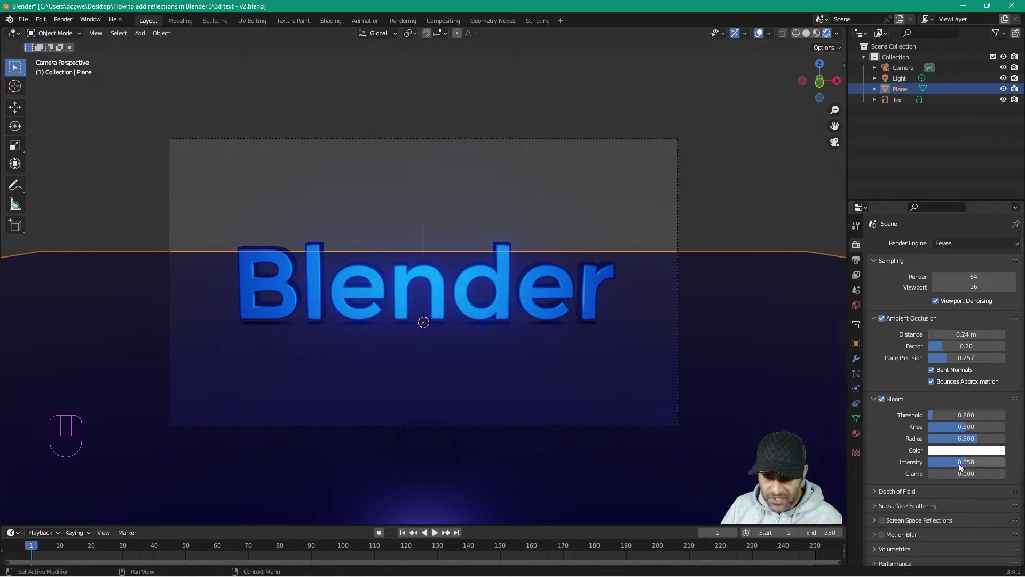
drag(977, 439, 936, 415)
drag(957, 462, 959, 462)
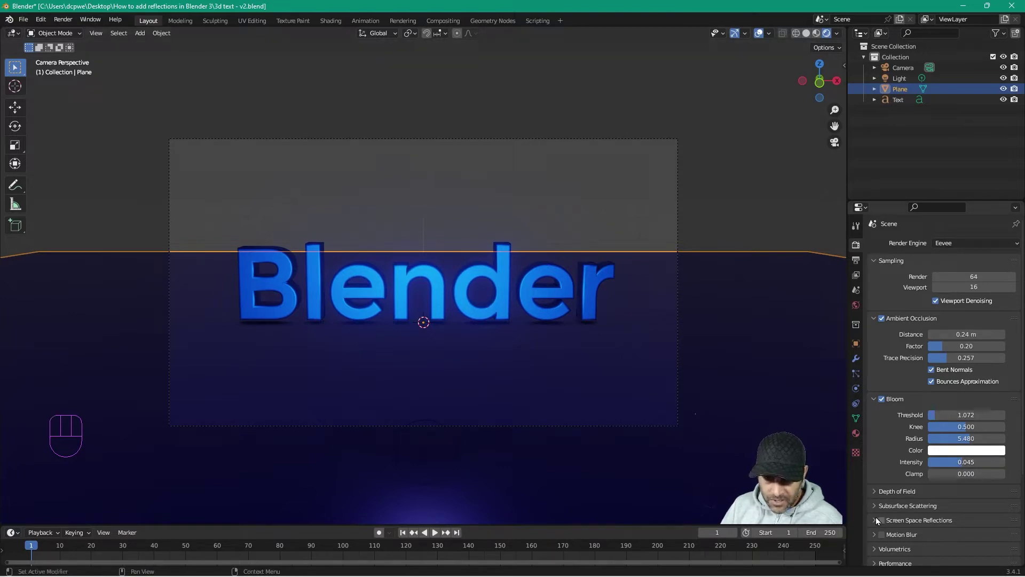
- Enable Screen Space Reflections with max roughness 0.350, thickness 0.53 m and edge fading 0.146
scroll(886, 514, down, 3)
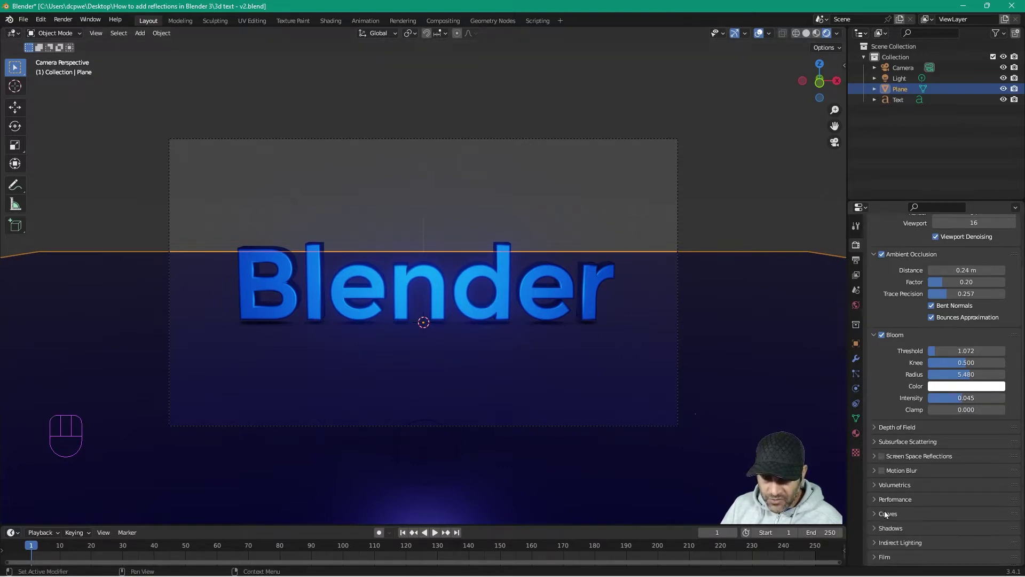
click(882, 457)
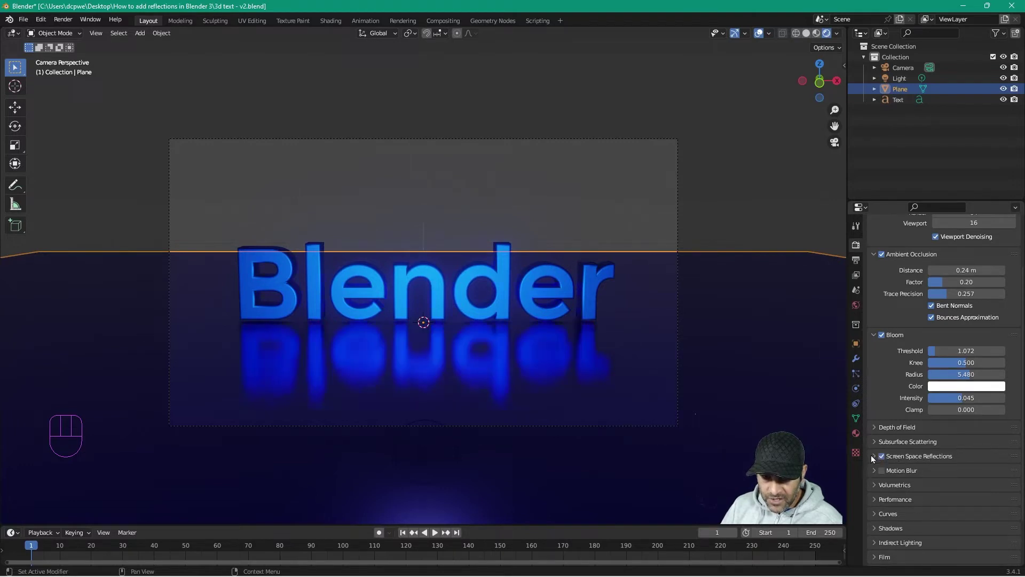
click(874, 456)
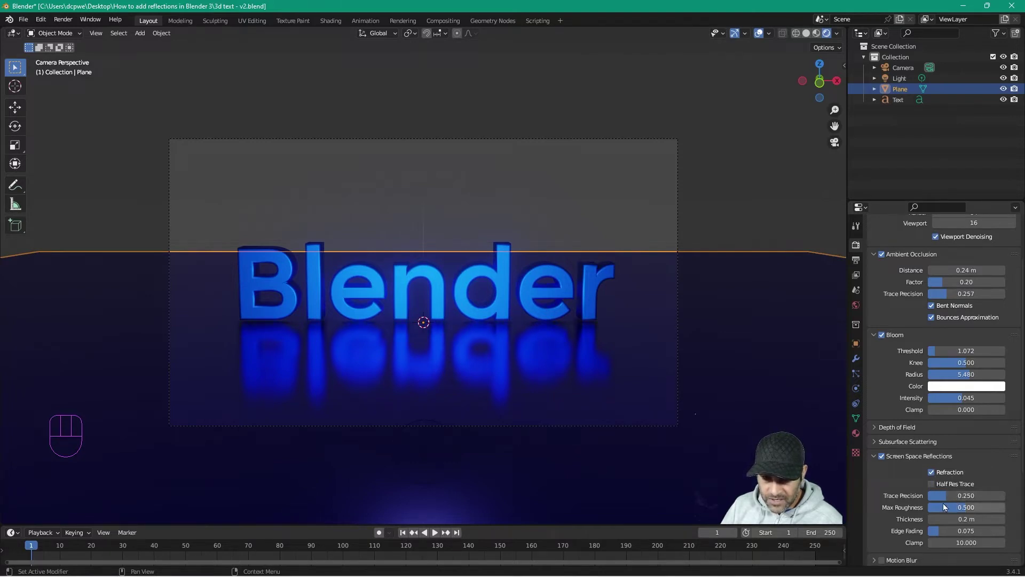
scroll(943, 504, down, 1)
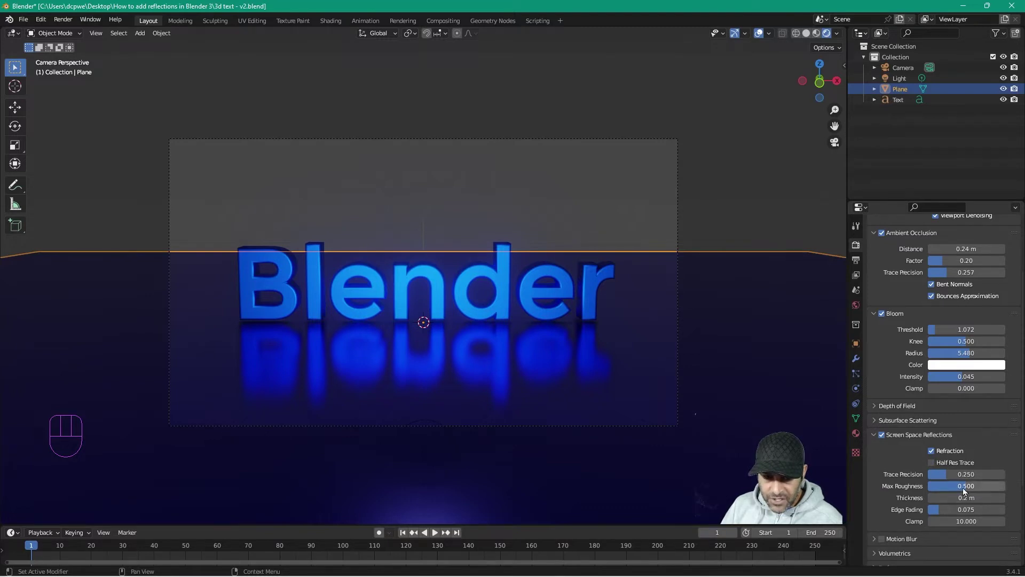
mouse_move(961, 487)
mouse_down()
mouse_move(945, 487)
mouse_move(1004, 479)
mouse_move(929, 479)
mouse_move(953, 479)
mouse_up()
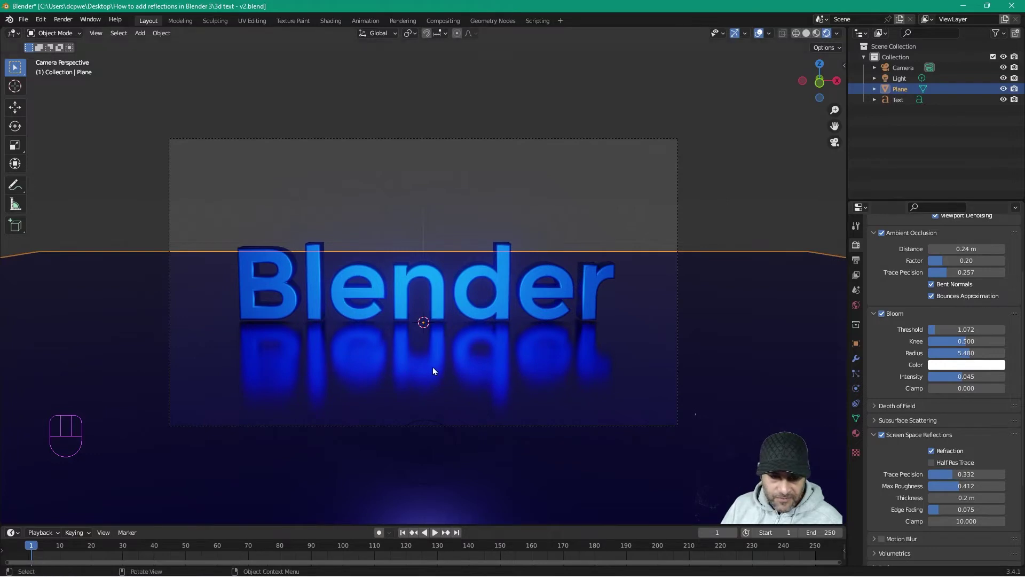
mouse_move(957, 486)
mouse_down()
mouse_move(931, 486)
mouse_move(983, 498)
mouse_move(941, 509)
mouse_move(988, 510)
mouse_move(950, 510)
mouse_move(965, 498)
mouse_up()
middle_drag(428, 369, 369, 406)
- Lower the floor material's Metallic value to 0.787
click(753, 386)
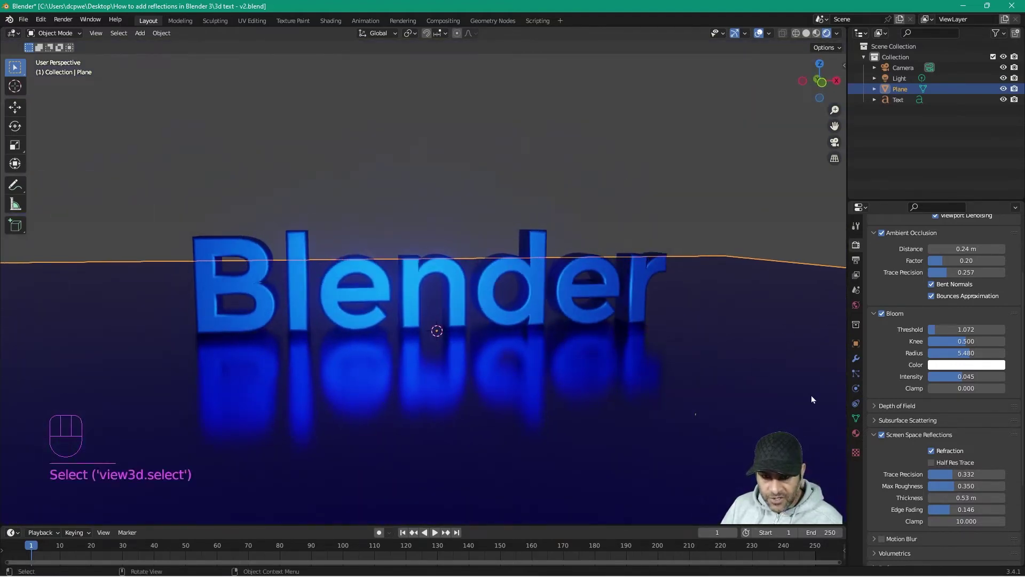
click(856, 433)
mouse_move(972, 418)
mouse_down()
mouse_move(939, 417)
mouse_move(1003, 417)
mouse_move(939, 417)
mouse_move(1003, 417)
mouse_move(940, 417)
mouse_move(1004, 417)
mouse_move(971, 417)
mouse_up()
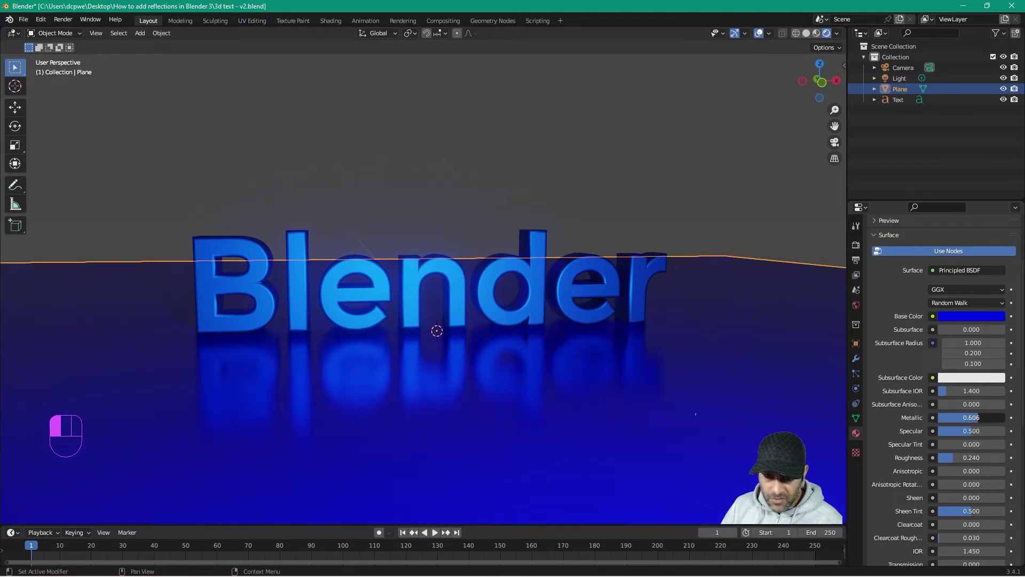
drag(988, 418, 991, 418)
- Set the floor Roughness to 0.283 and check the reflections in a test render
drag(956, 457, 938, 458)
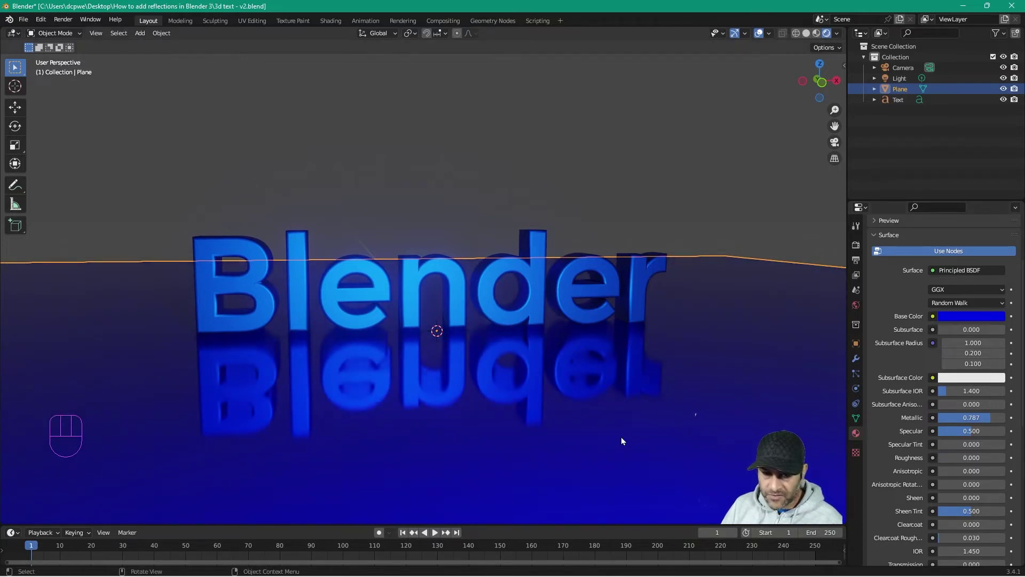
drag(943, 460, 957, 459)
middle_drag(450, 393, 367, 331)
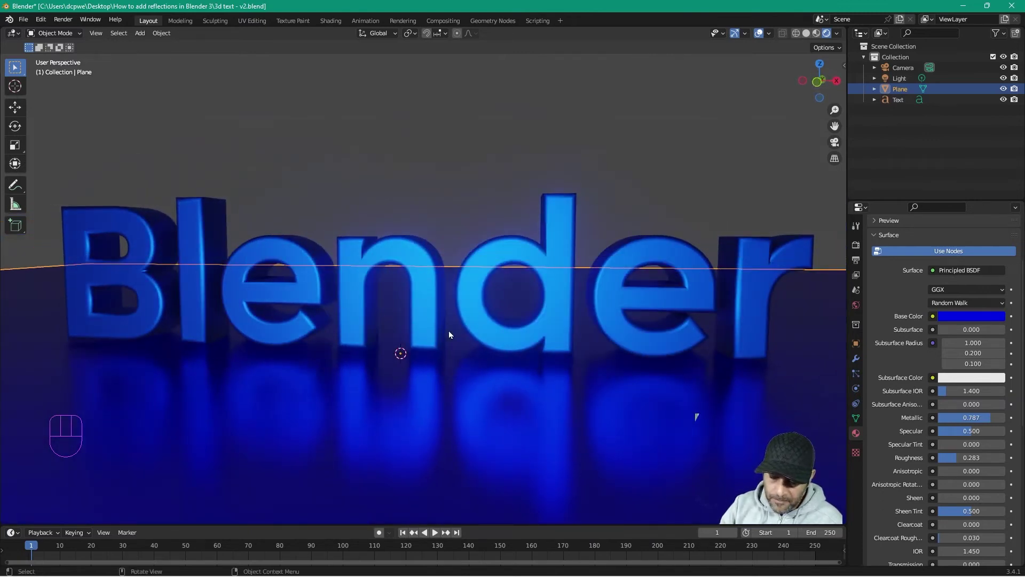
key(F12)
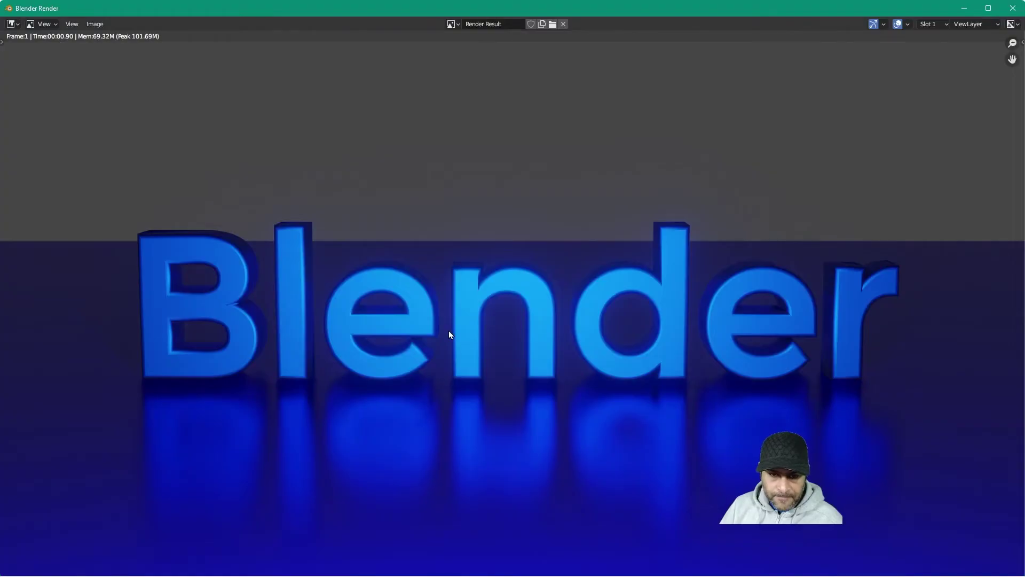
click(1012, 8)
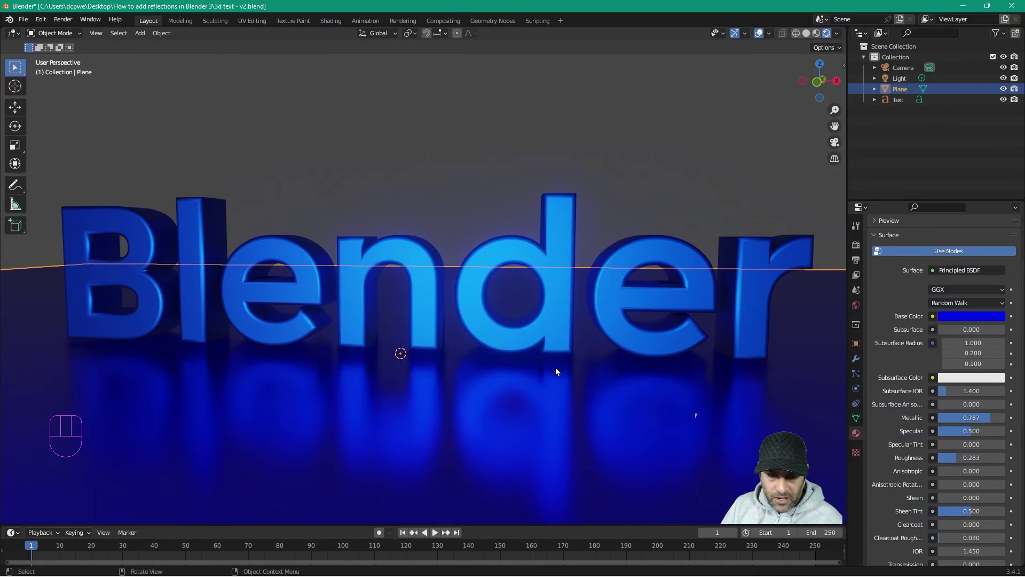
- Raise the point light's power from 1000 W to 10000 W
click(898, 80)
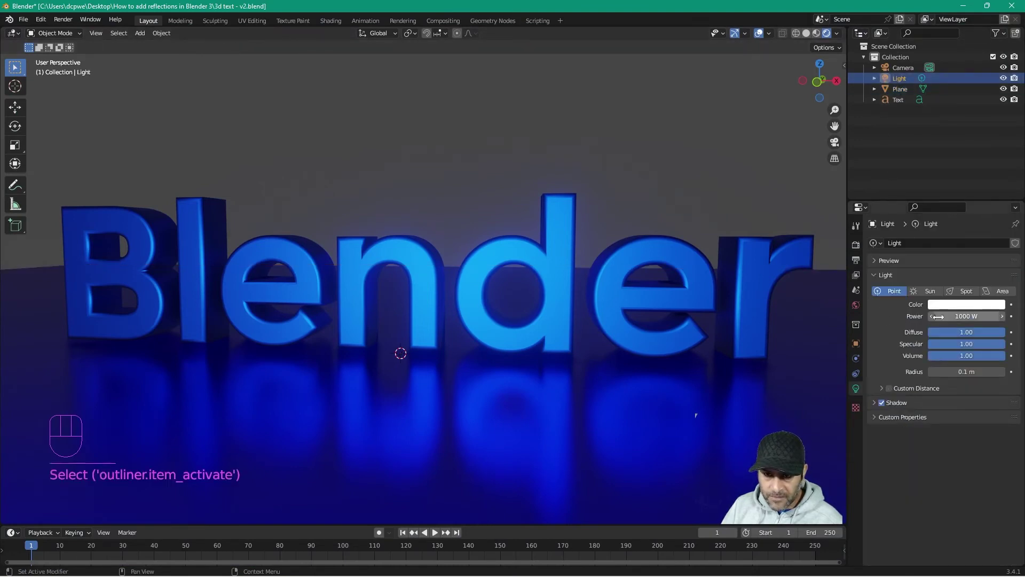
click(959, 316)
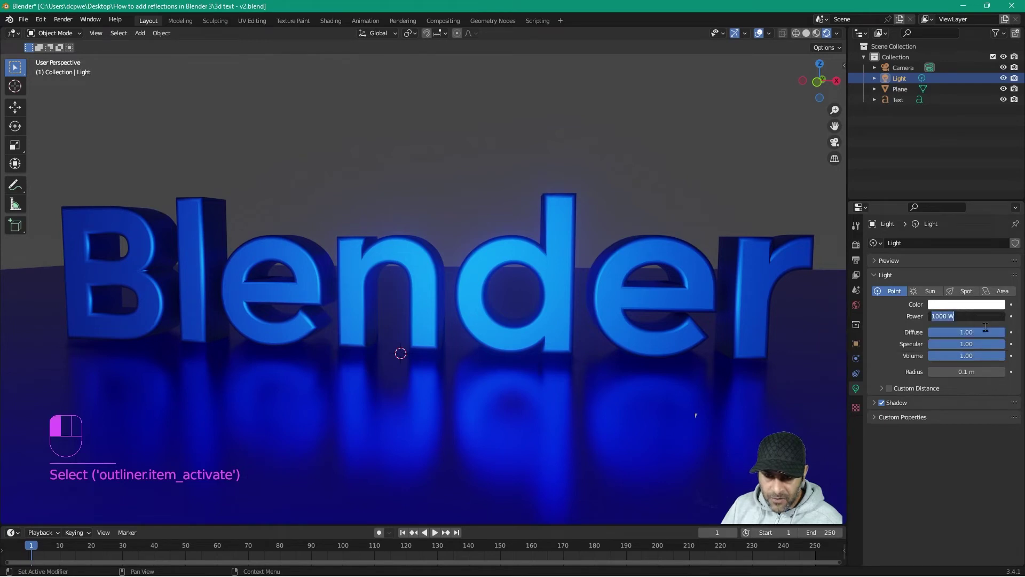
key(Left)
key(Left)
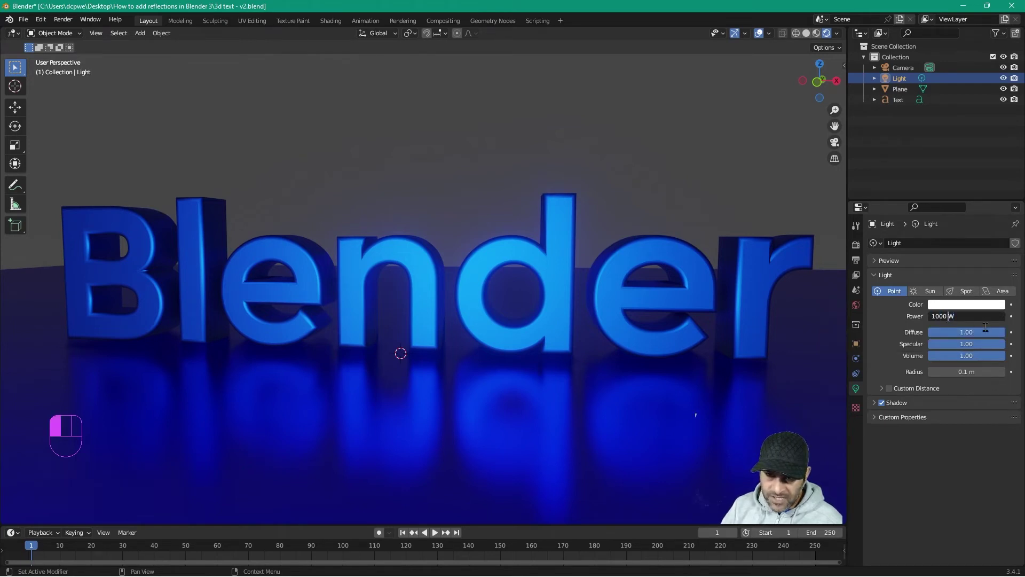
text(0)
key(Return)
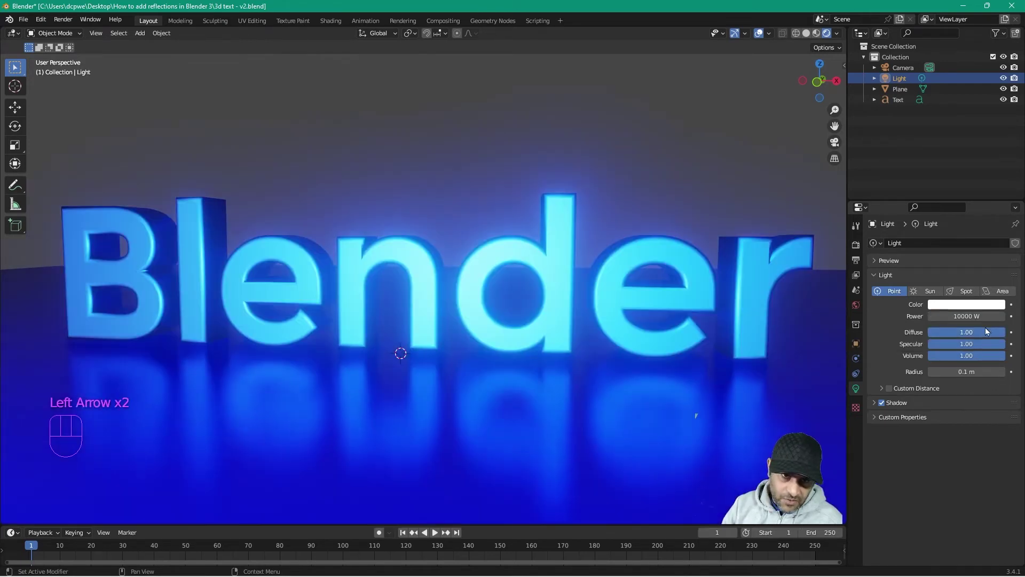
- Render the brighter scene to check the text's glow, then show the render settings
middle_drag(278, 345, 301, 347)
key(F12)
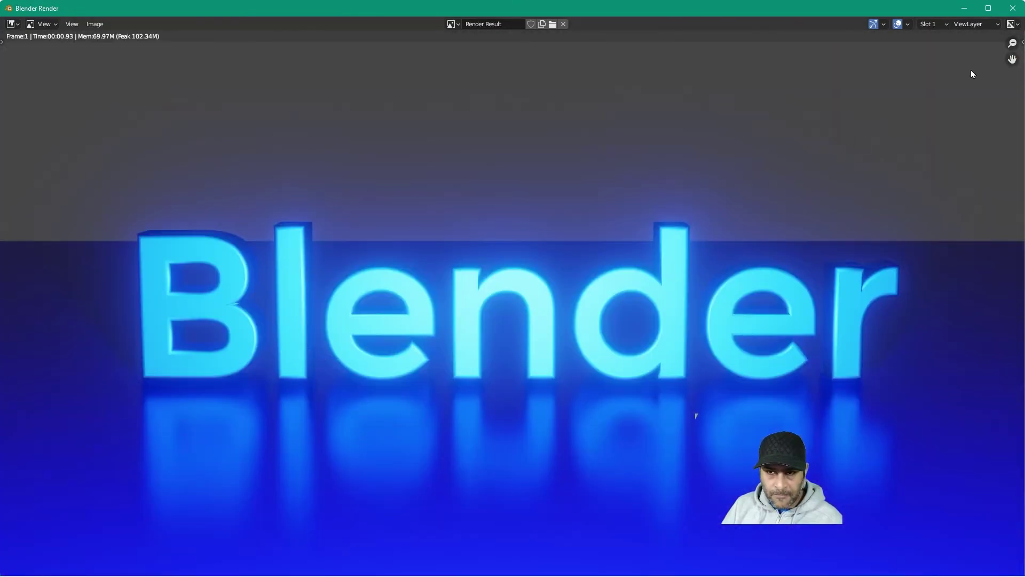
click(1013, 8)
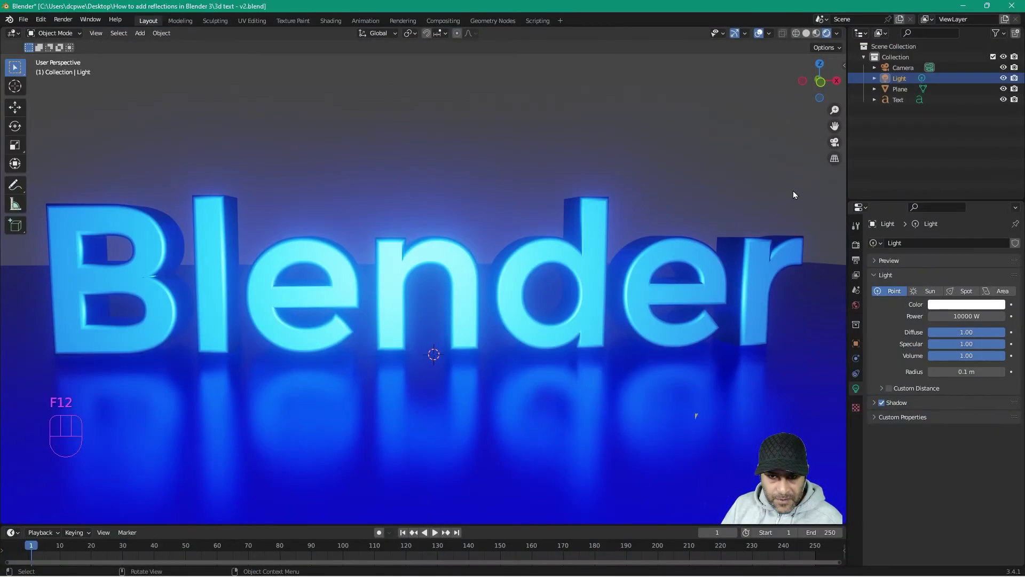
click(856, 244)
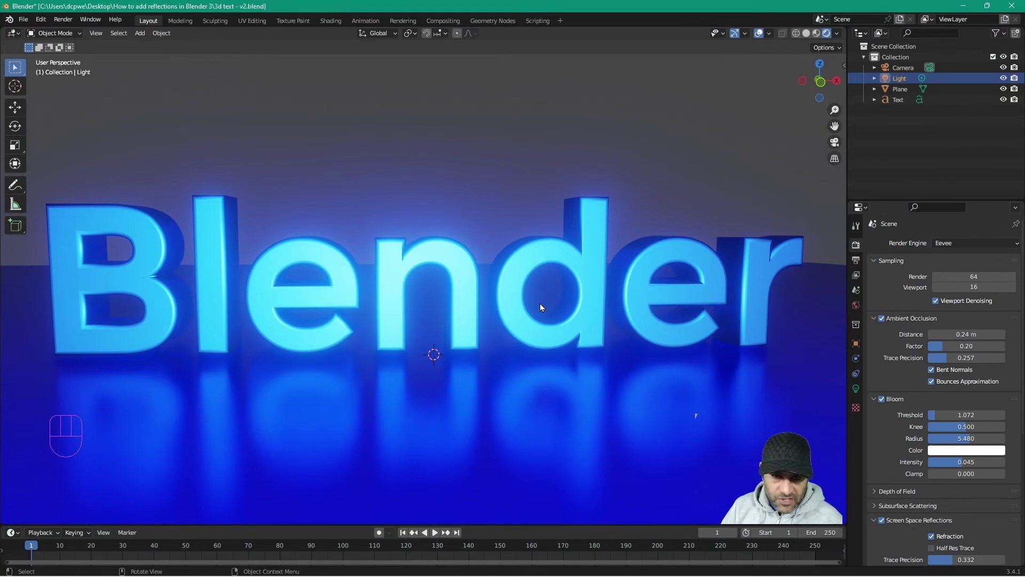
- From the camera view, soften the bloom to Knee 0.357, Radius 3.439 and Intensity 0.026, then show the World settings
key(KP_0)
scroll(367, 322, down, 3)
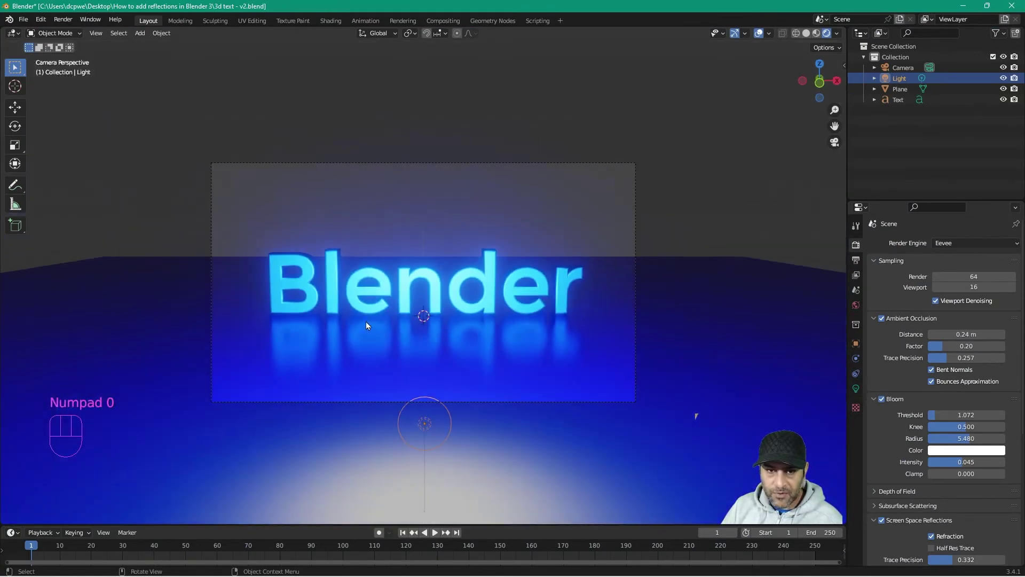
scroll(366, 322, up, 3)
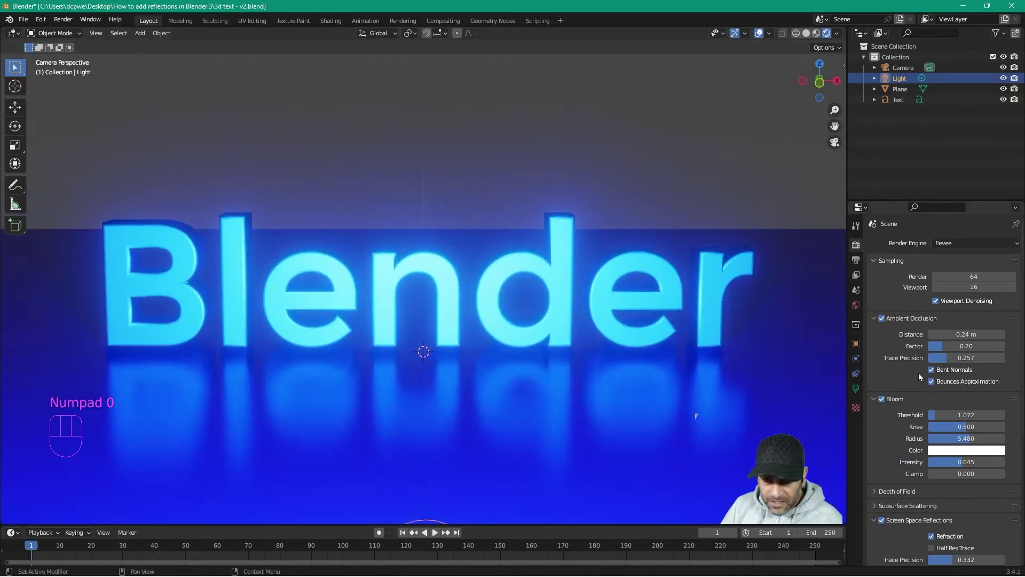
drag(961, 461, 973, 427)
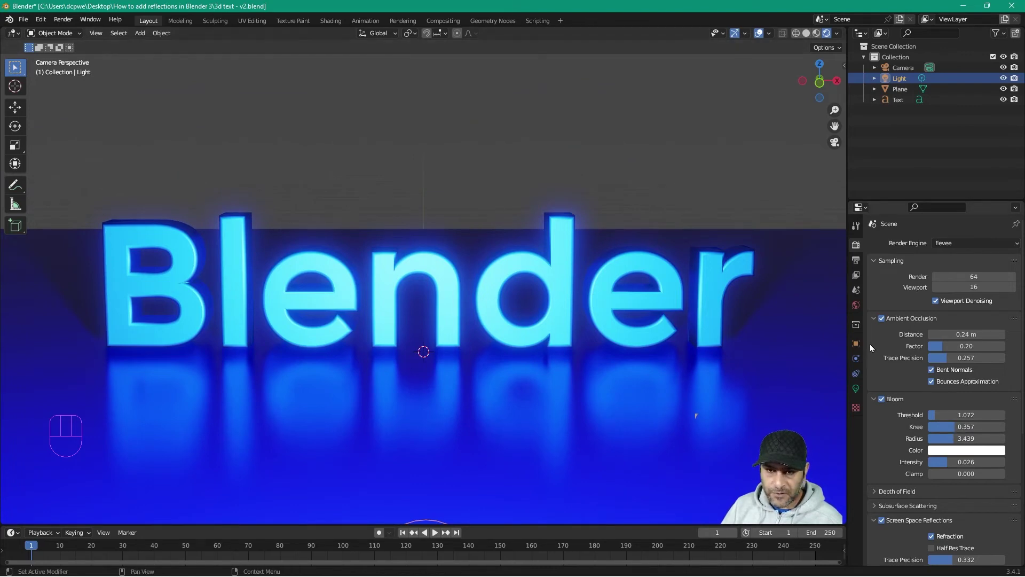
click(856, 304)
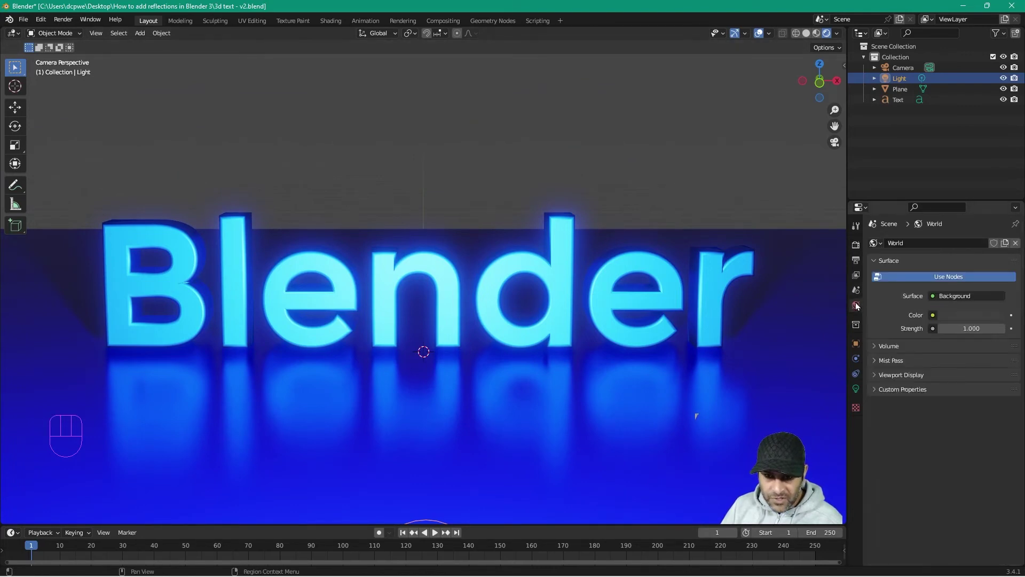
- Set the world background colour to black and render the scene with F12
click(986, 317)
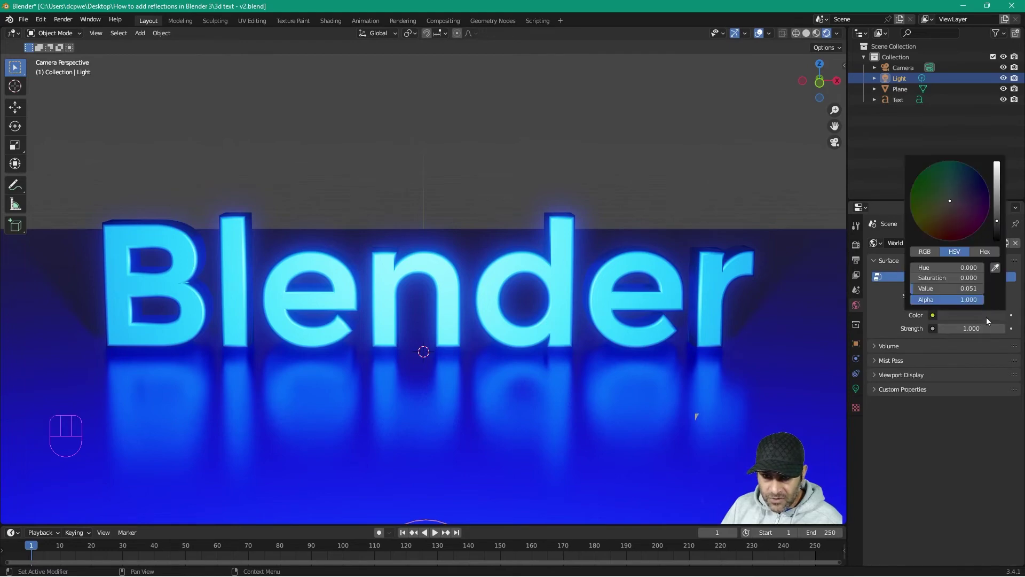
drag(997, 226, 1000, 244)
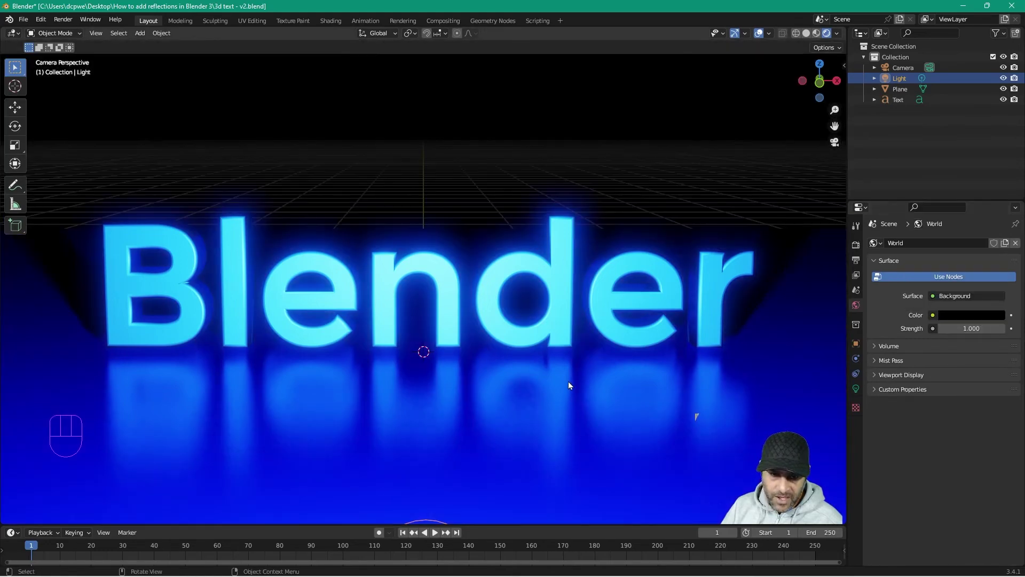
key(F12)
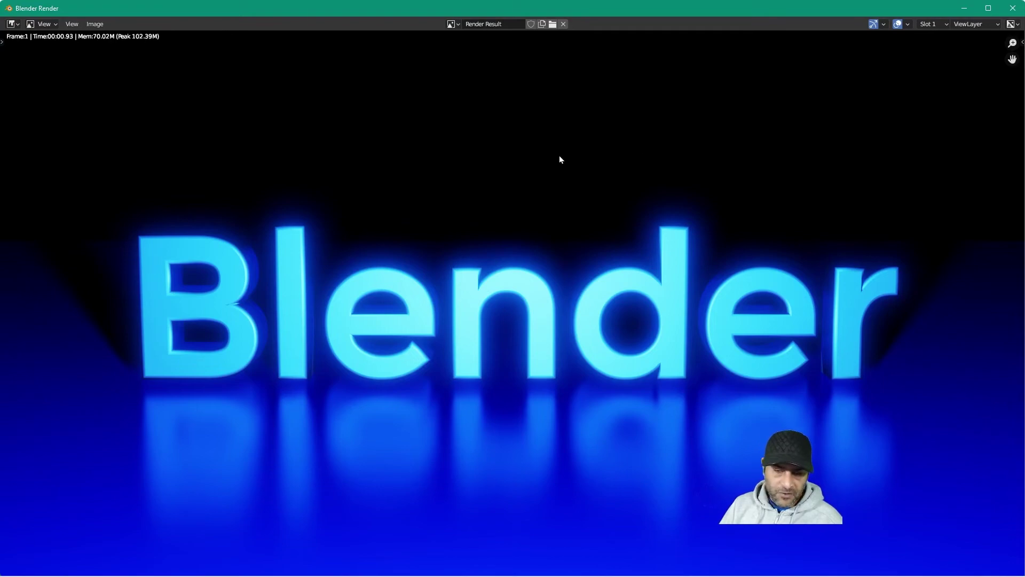
- Close the render window, orbit the viewport out of camera view, and select the Light
click(1013, 8)
middle_drag(268, 337, 302, 357)
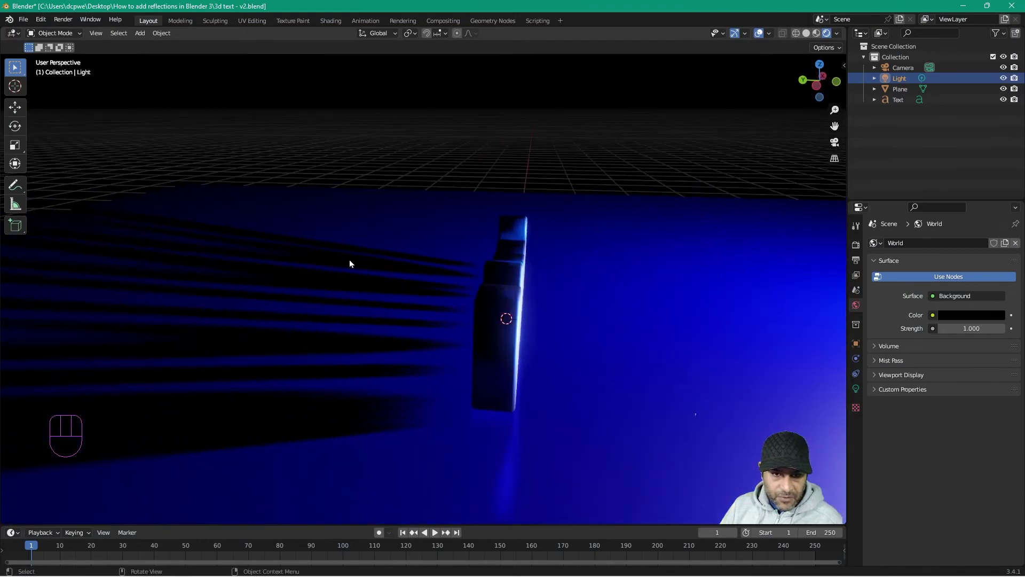
click(897, 80)
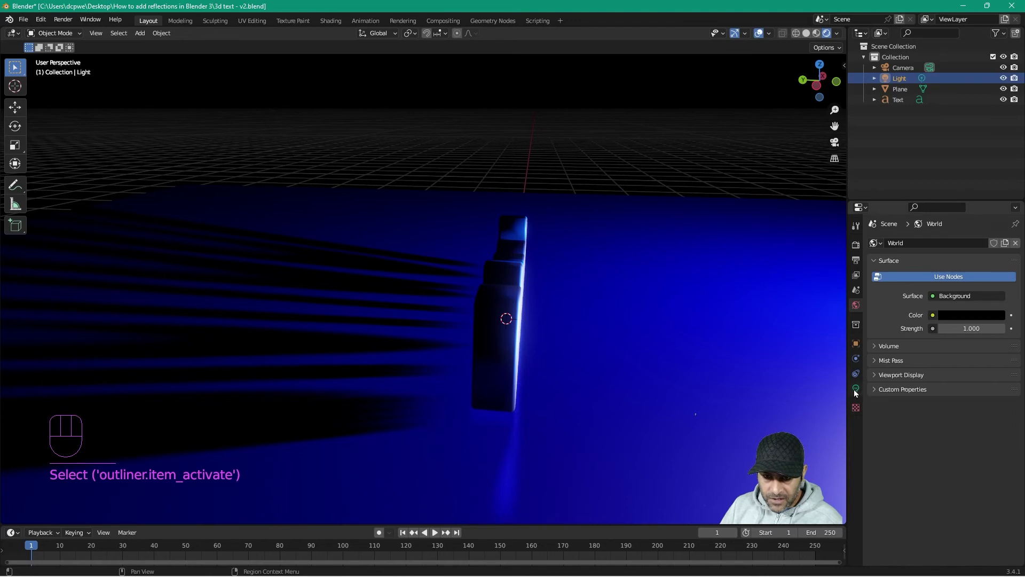
- Compare the point light with Shadow toggled off and on, leaving shadows enabled
click(856, 388)
click(879, 403)
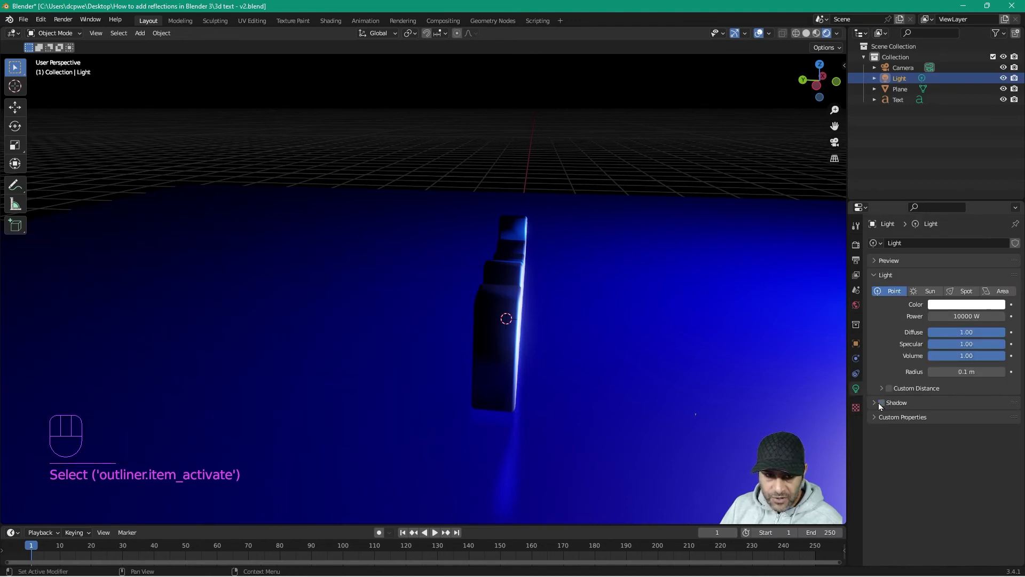
click(879, 402)
click(879, 403)
click(880, 403)
click(880, 403)
click(880, 403)
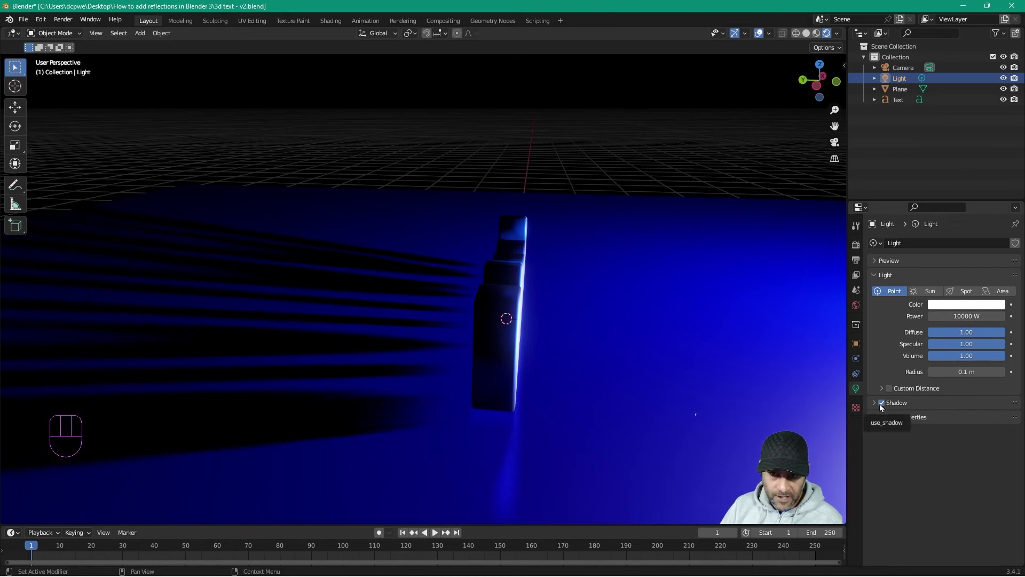
click(882, 403)
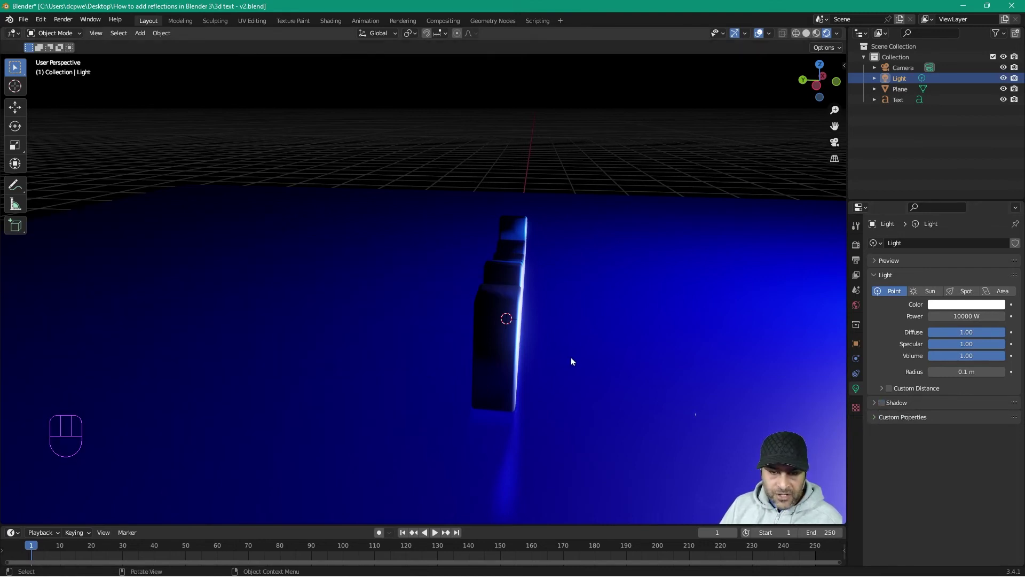
click(881, 404)
middle_drag(586, 360, 477, 345)
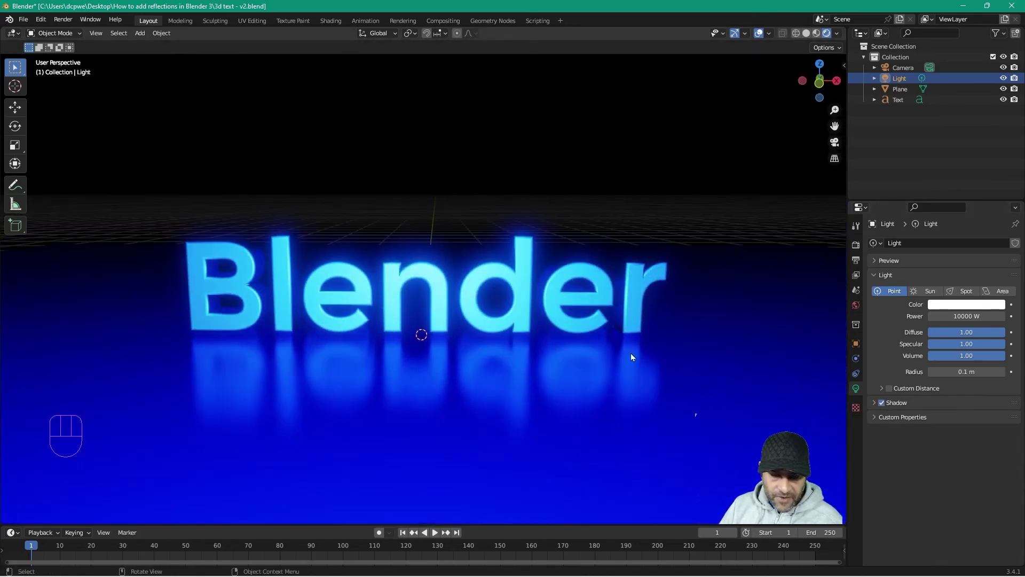